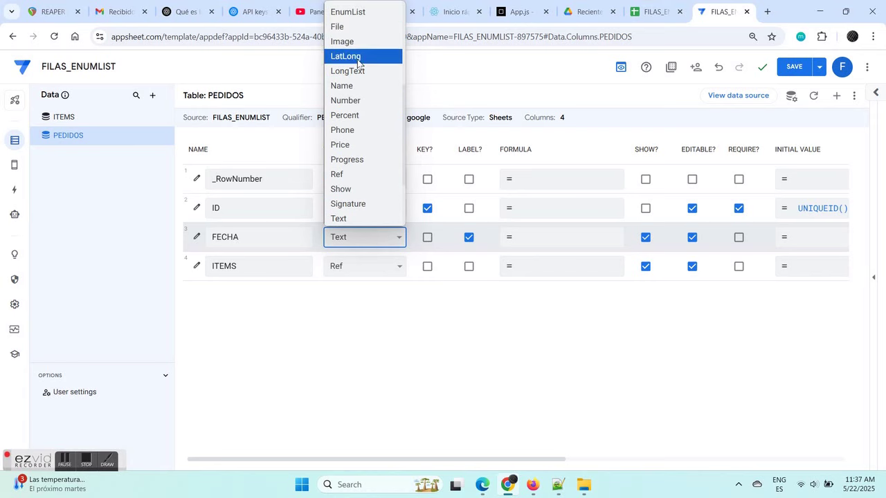
Step: Set the FECHA column of the PEDIDOS table to type DateTime with the initial value NOW()
left_click(360, 114)
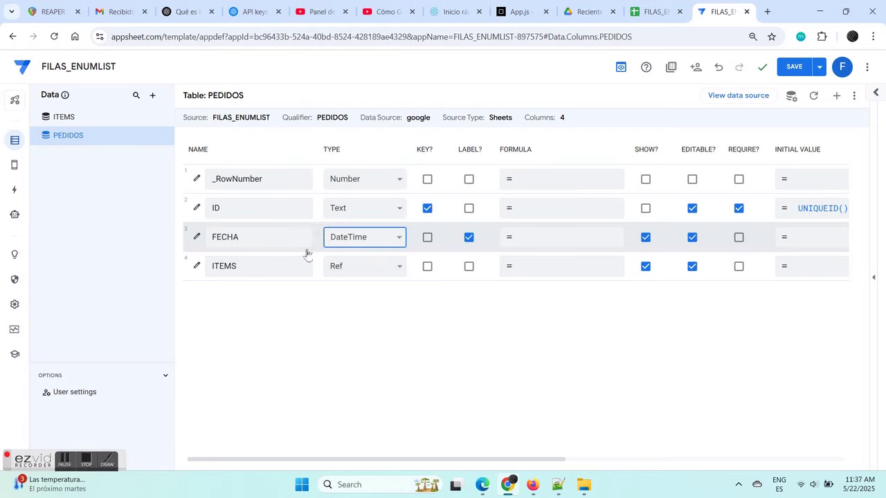
left_click(796, 246)
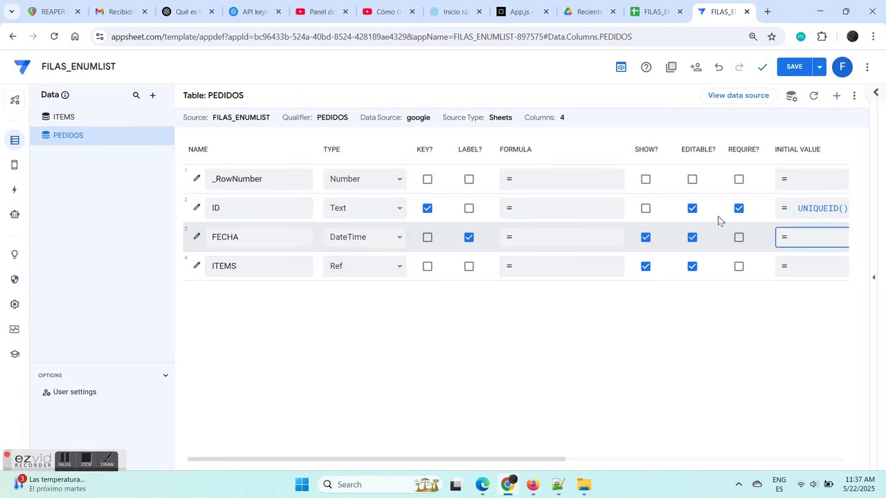
type("NO")
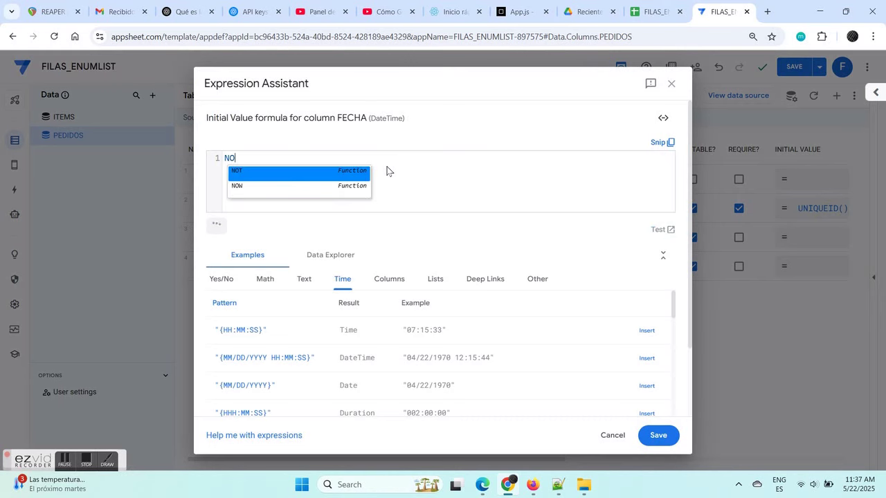
left_click(320, 186)
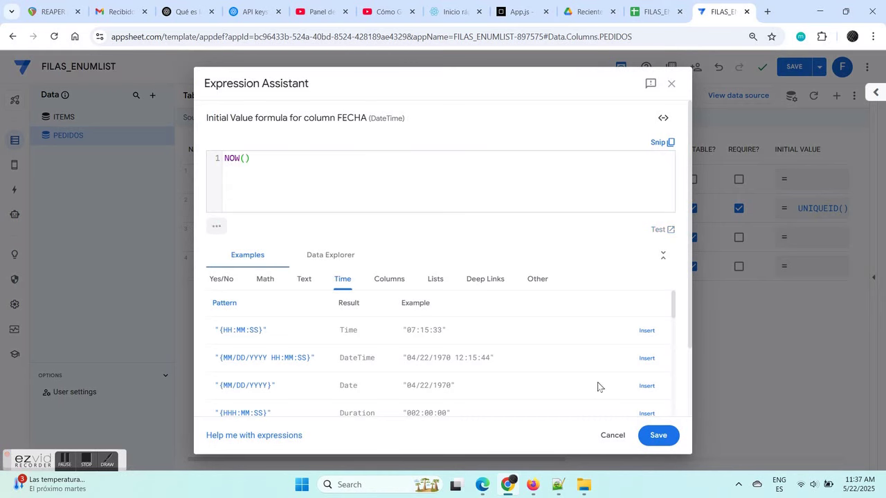
left_click(658, 435)
Step: Change the type of the ITEMS column in the PEDIDOS table to EnumList
left_click_drag(383, 461, 356, 461)
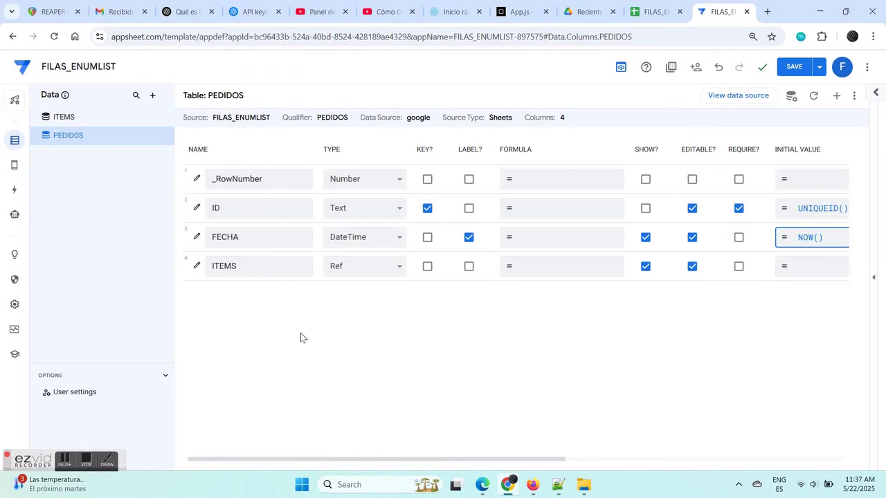
left_click(405, 274)
left_click(368, 88)
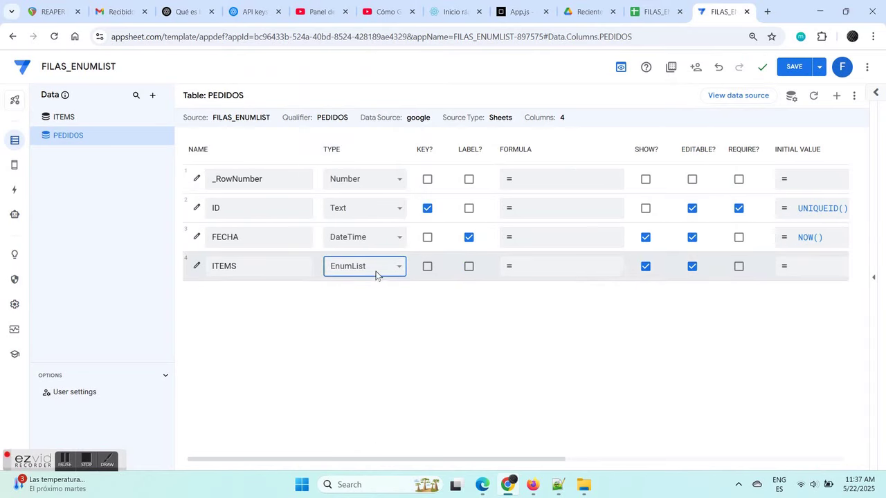
Step: In the ITEMS table, make ITEM the label instead of ID_ITEM and hide the ID_ITEM and ID_PED columns
left_click(63, 117)
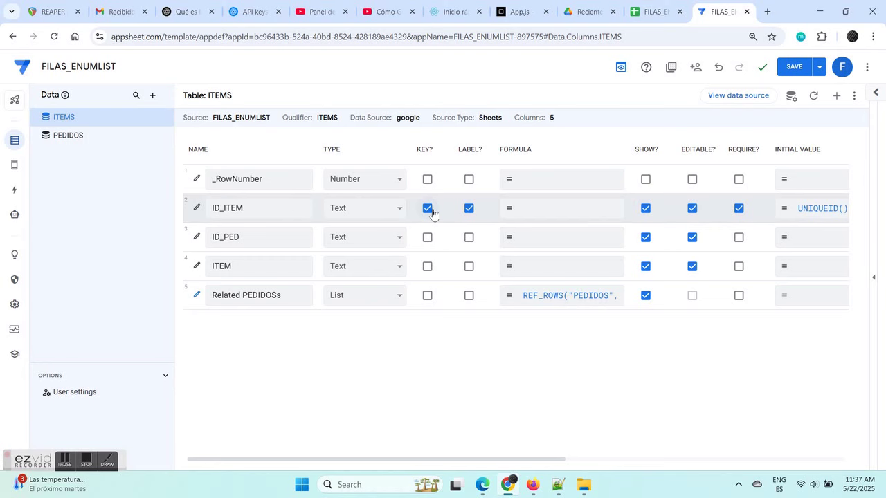
left_click(469, 210)
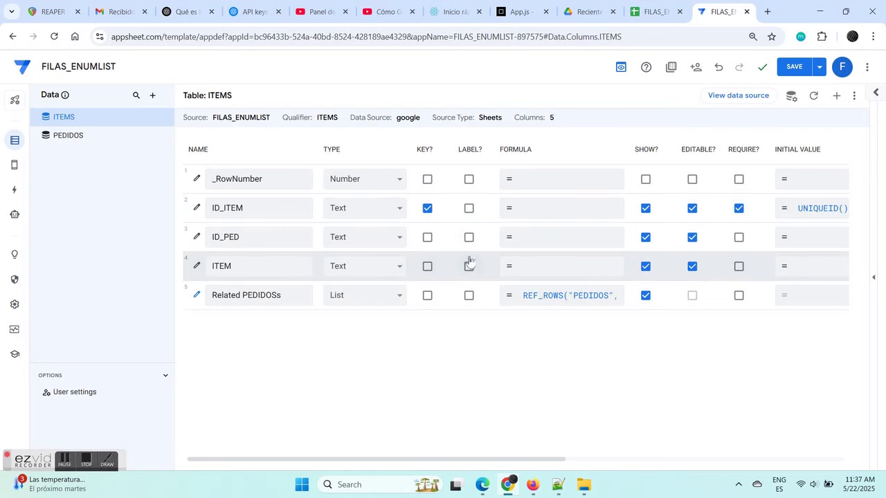
left_click(468, 266)
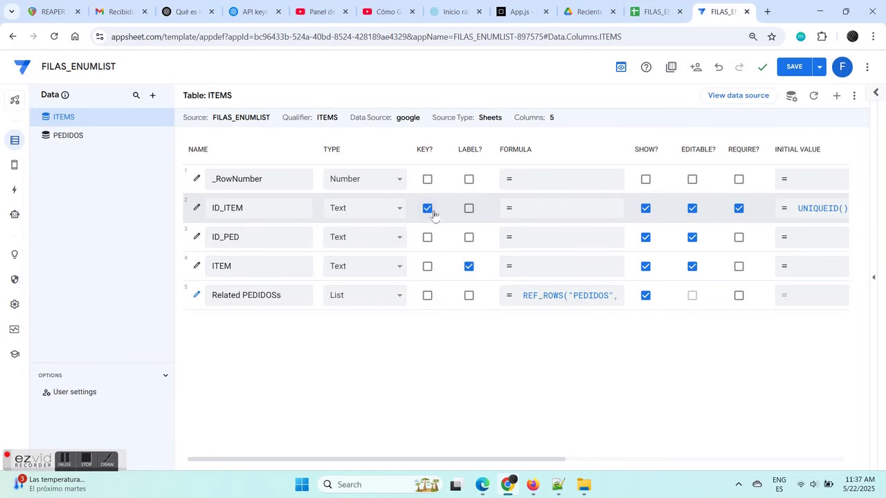
left_click(644, 209)
left_click(647, 238)
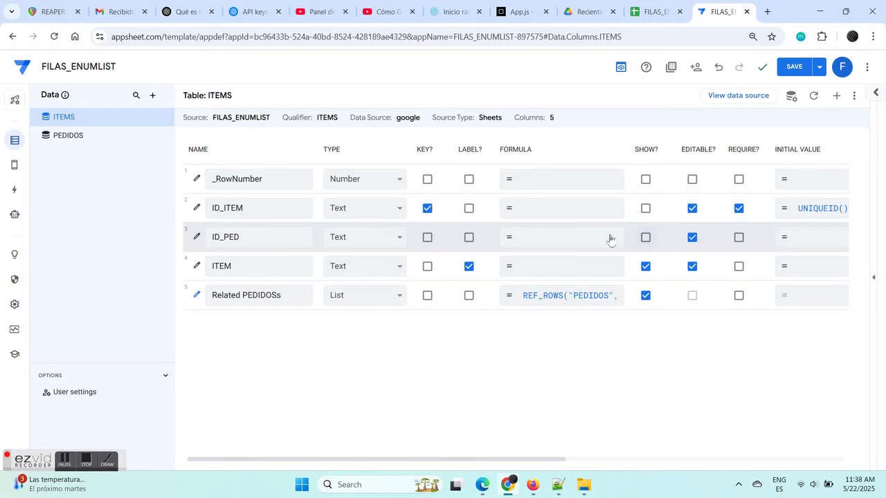
Step: Make ID_PED a Ref column with PEDIDOS as its source table and enable "Is a part of?"
left_click(391, 237)
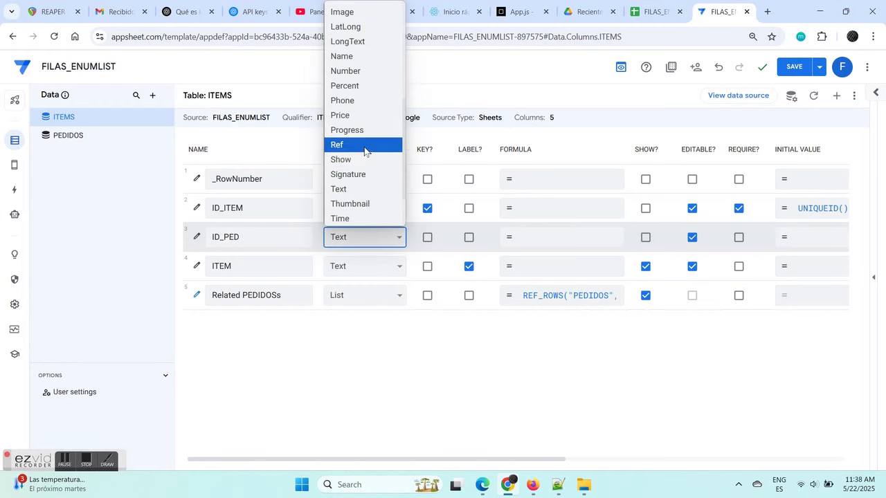
left_click(339, 144)
left_click(425, 336)
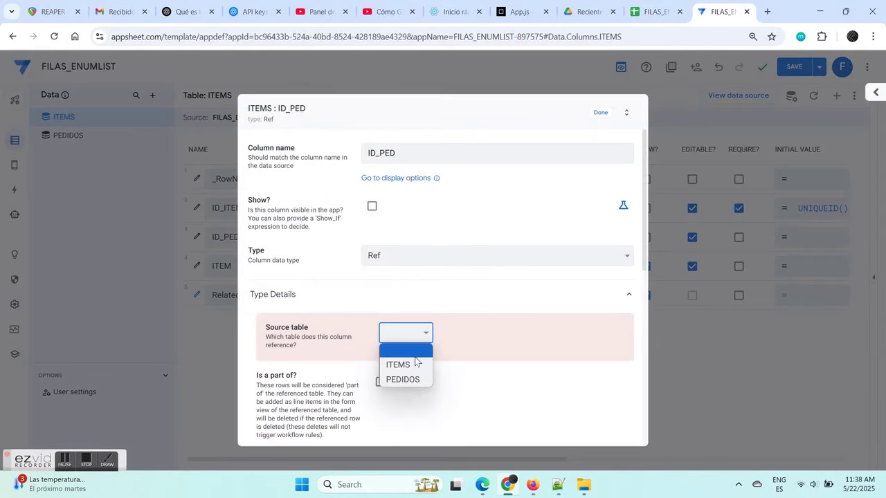
left_click(396, 377)
left_click(379, 364)
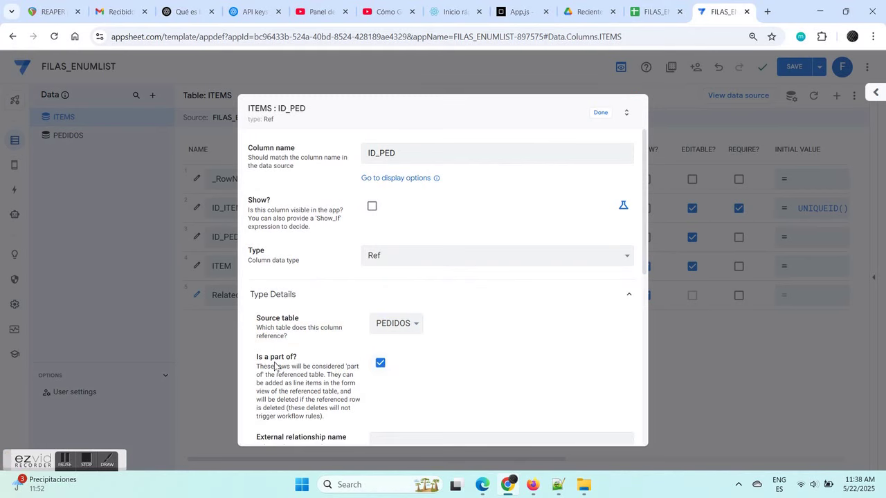
left_click_drag(257, 357, 290, 363)
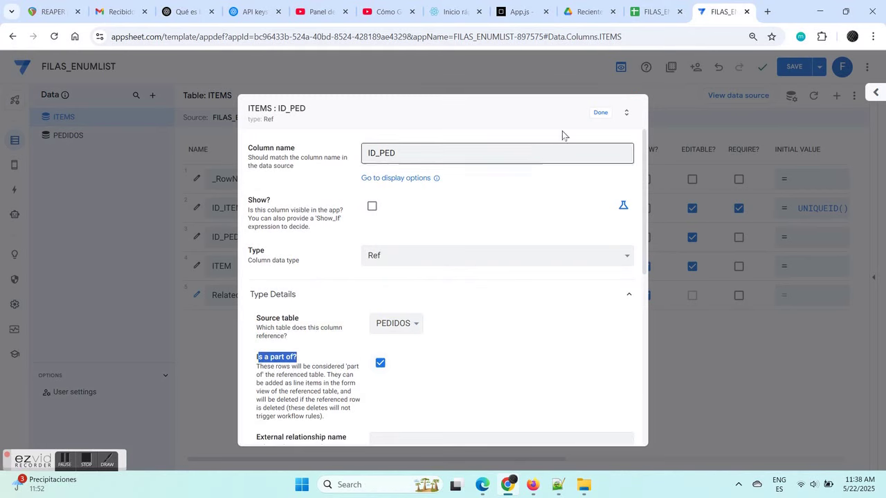
left_click(600, 112)
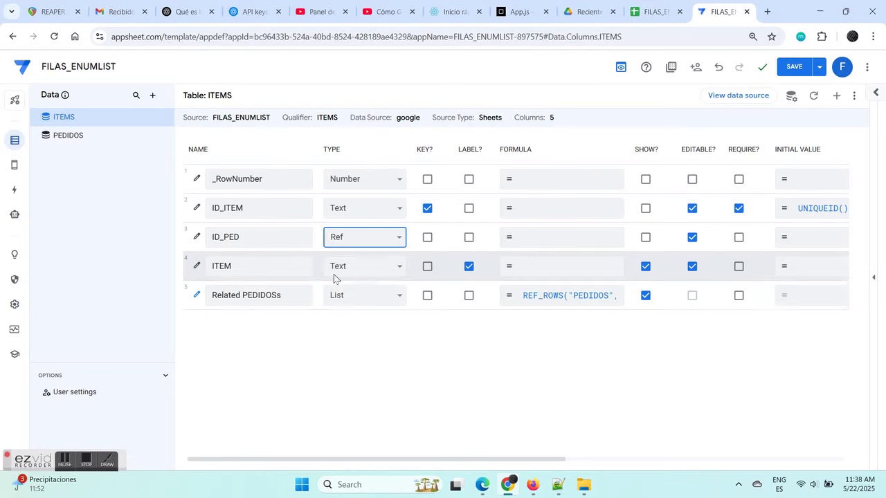
Step: Save the app and review the column definitions of the PEDIDOS and ITEMS tables
left_click(790, 67)
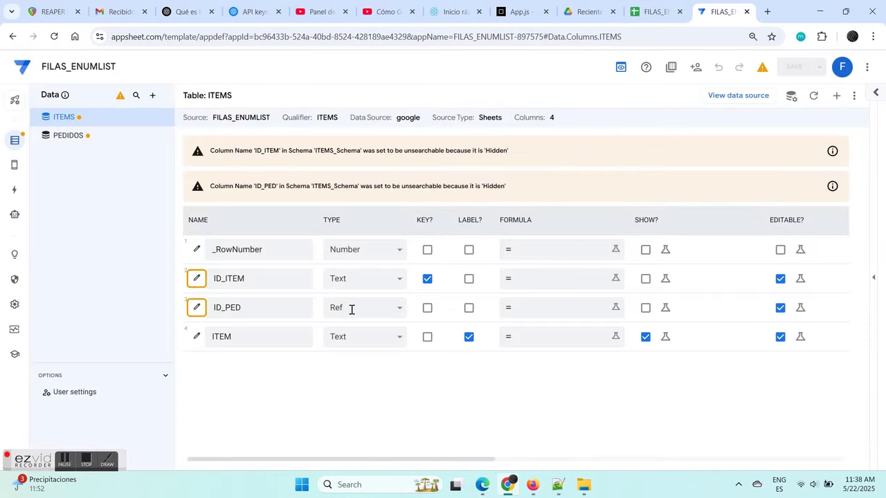
left_click(70, 137)
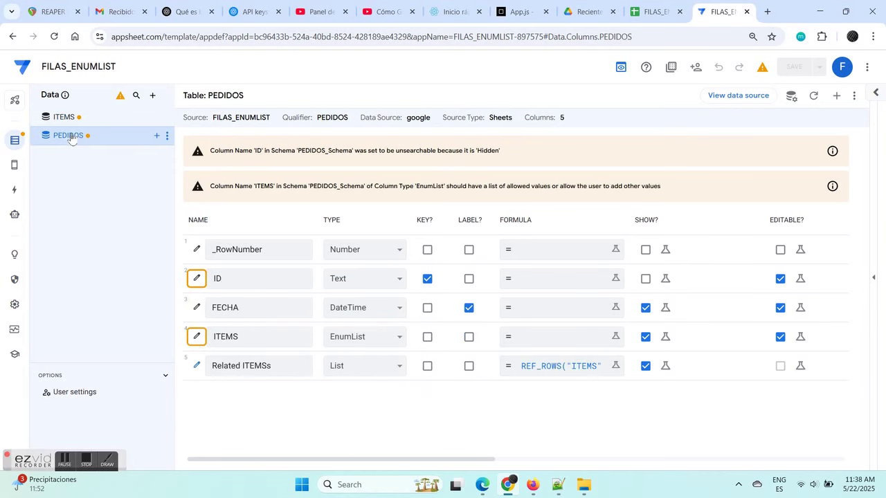
left_click(62, 116)
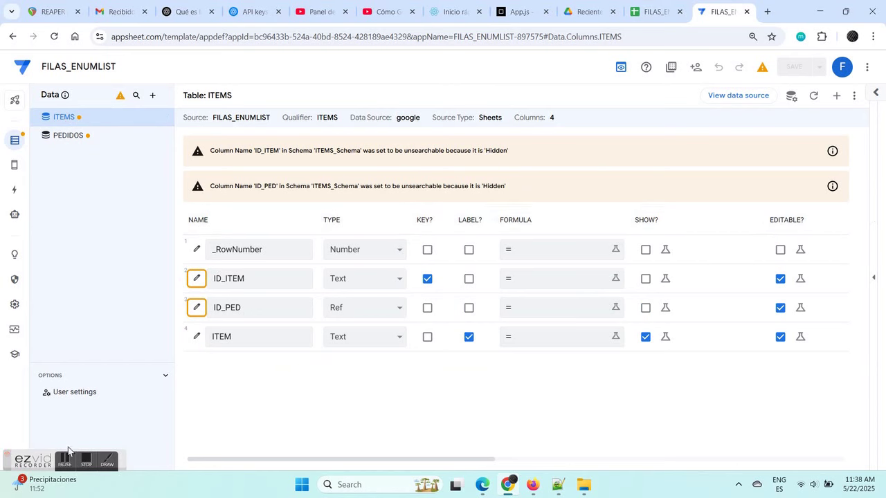
Step: Show the app preview with Edit off, inspect a new PEDIDOS form's ITEMS list and its new-item form, and cancel both forms
left_click(874, 278)
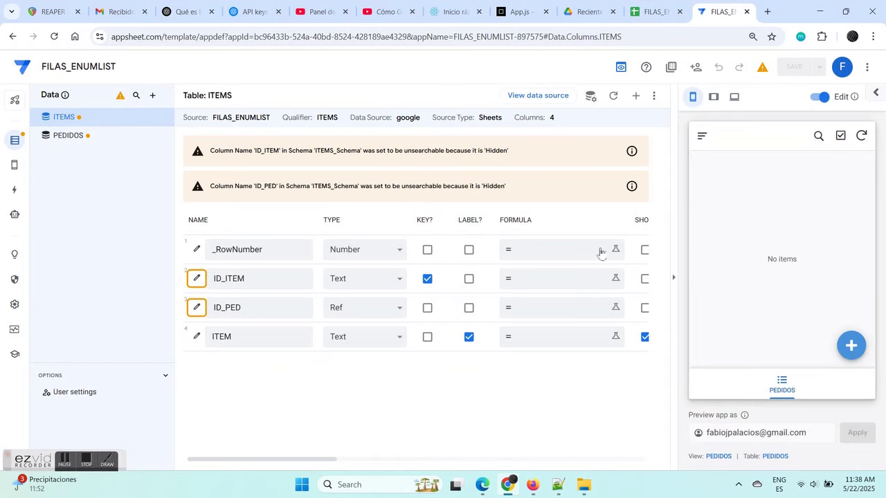
left_click(828, 98)
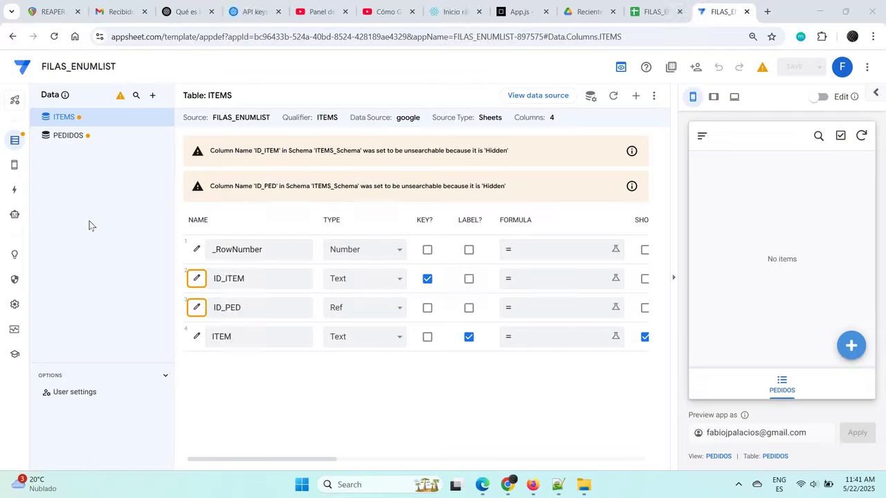
left_click(851, 345)
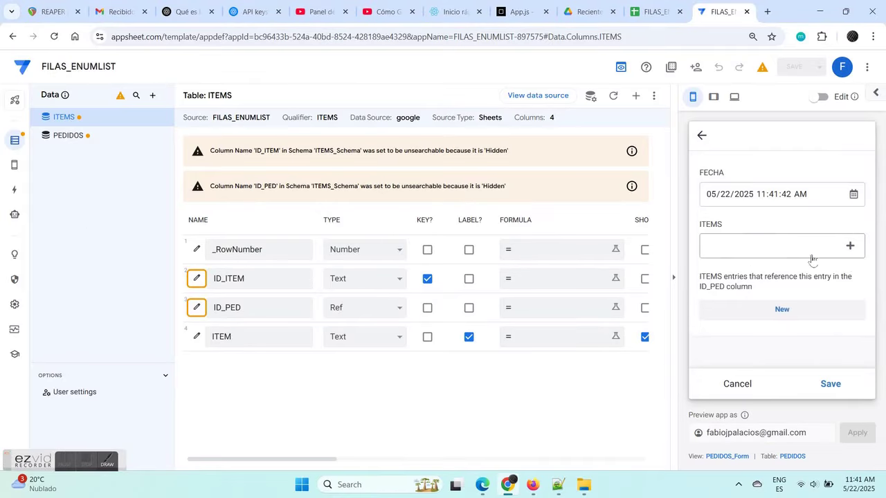
left_click(849, 246)
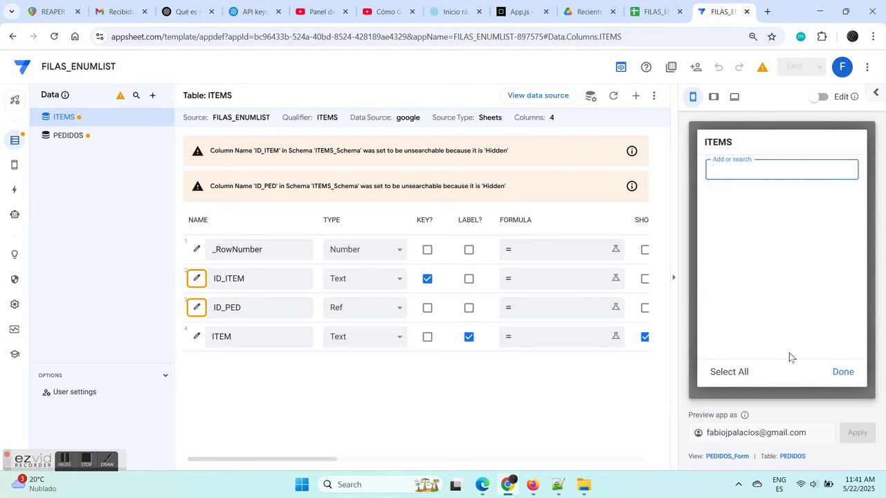
left_click(842, 373)
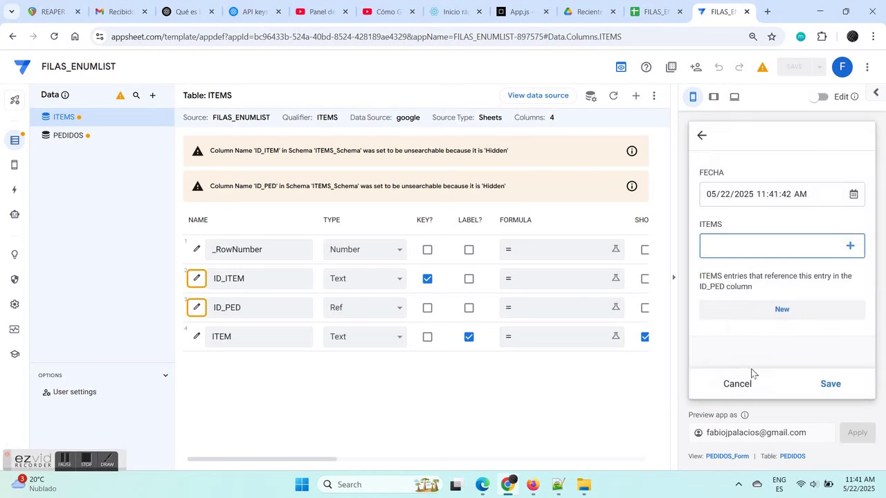
left_click(791, 311)
left_click(736, 387)
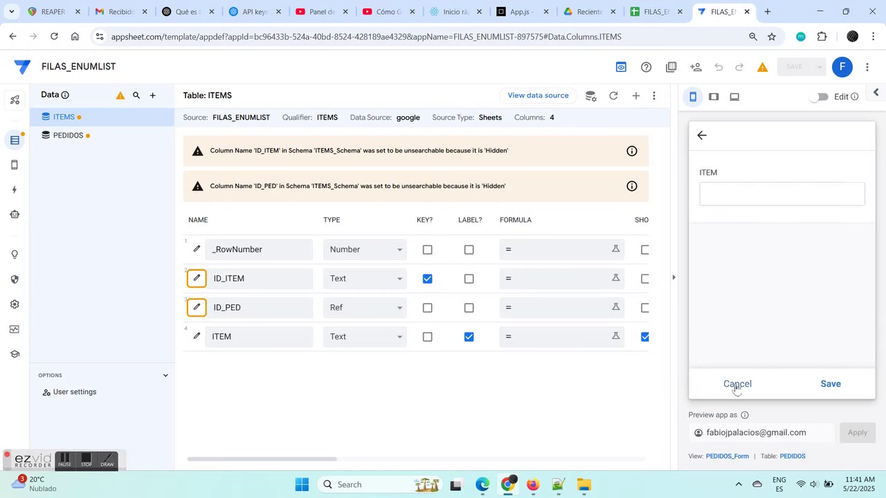
left_click(736, 384)
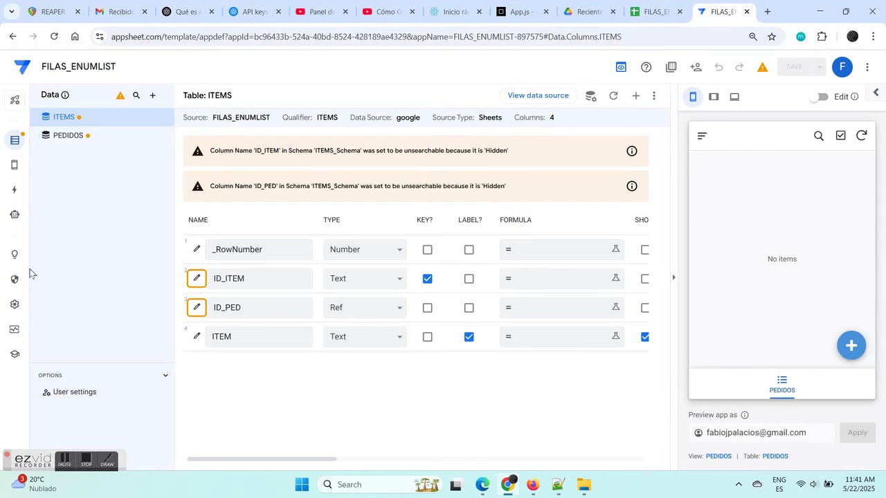
Step: Examine the data relationships graph in the app settings, reloading the page and rearranging the nodes
left_click(14, 304)
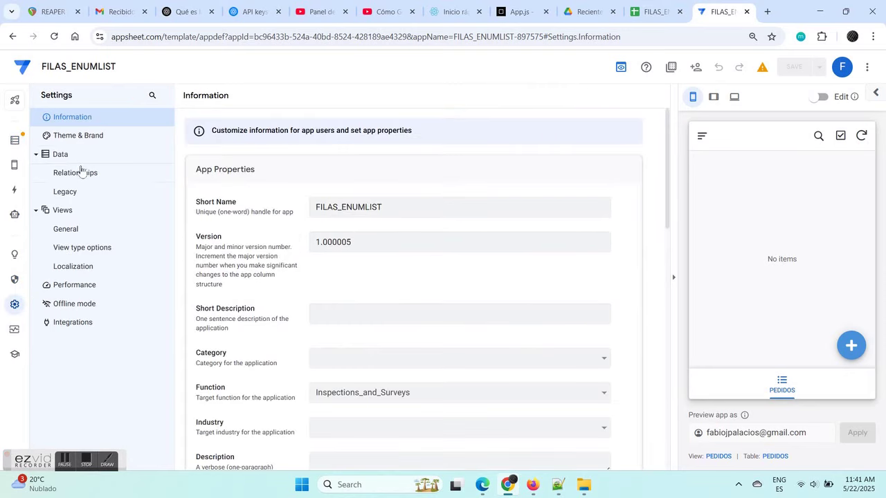
left_click(81, 175)
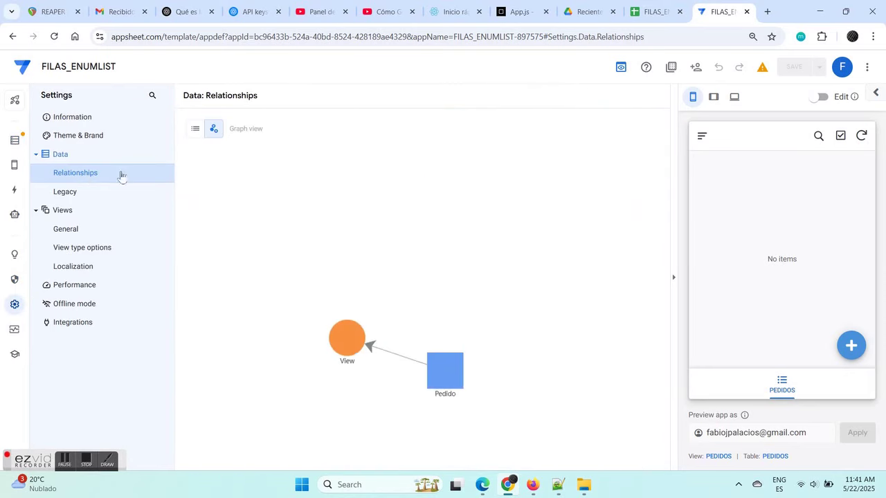
left_click(445, 43)
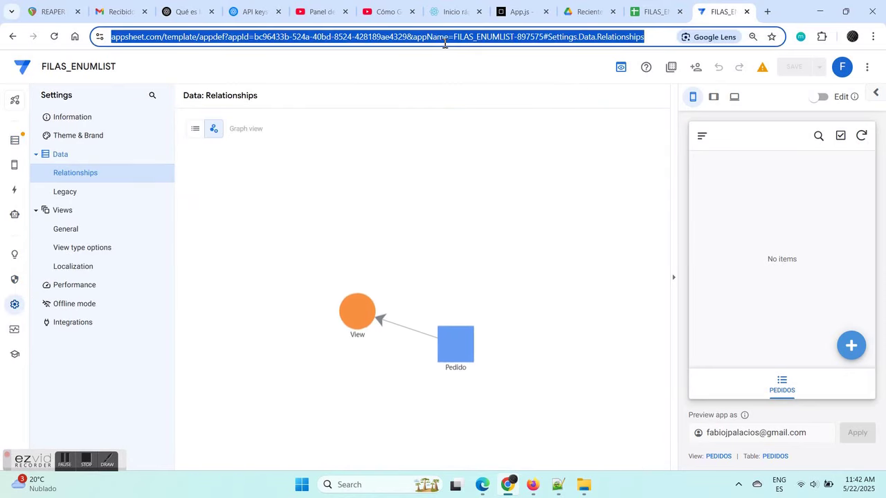
key("Return")
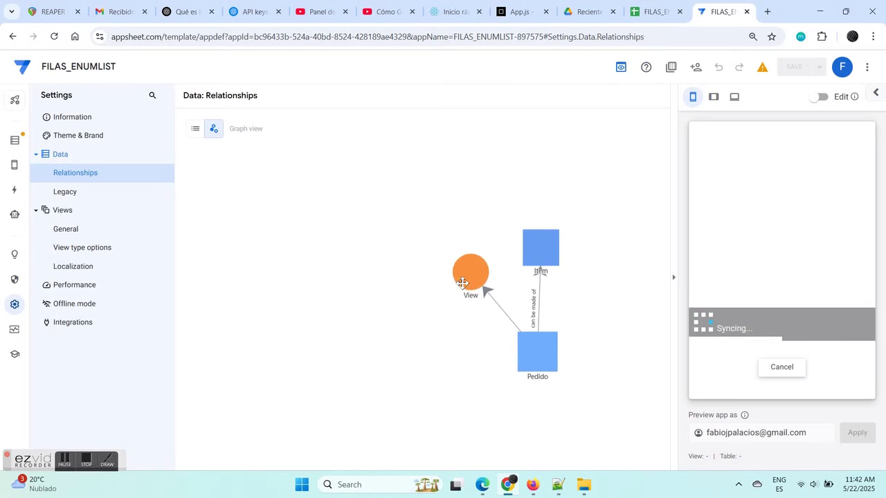
left_click_drag(531, 339, 415, 189)
left_click_drag(513, 221, 530, 270)
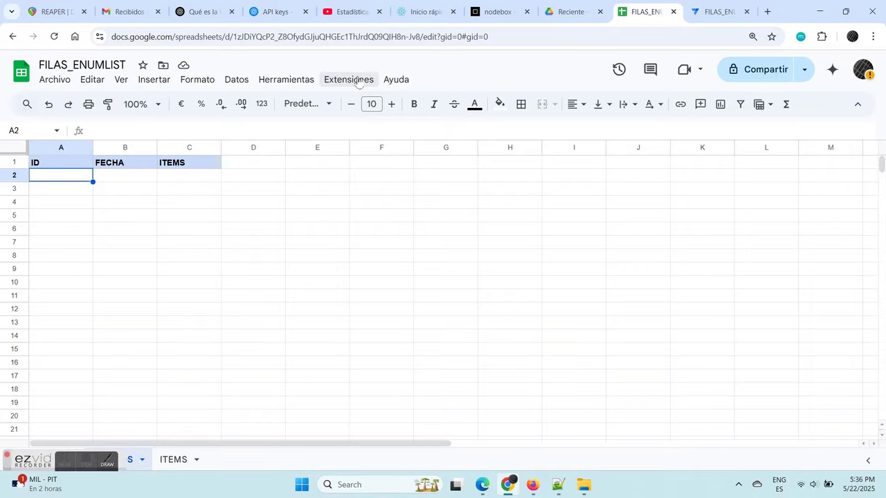
Step: Open the spreadsheet's Apps Script project and add a script file named CODIGO
left_click(350, 79)
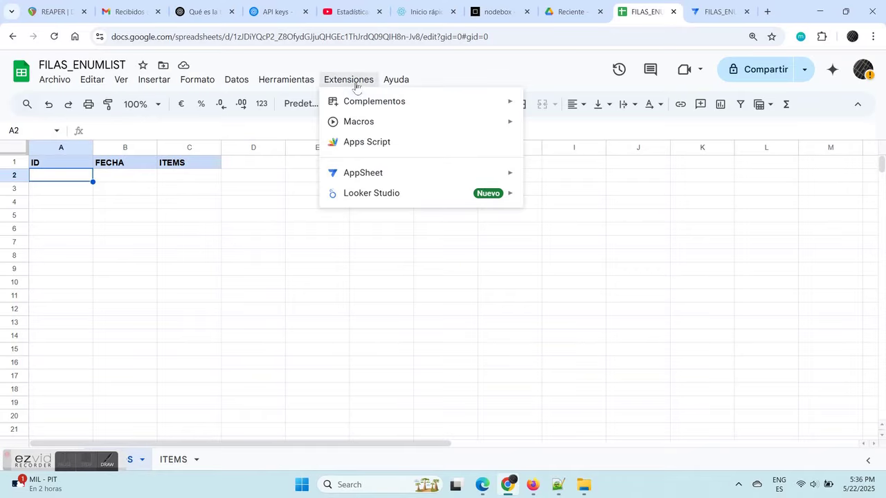
left_click(367, 140)
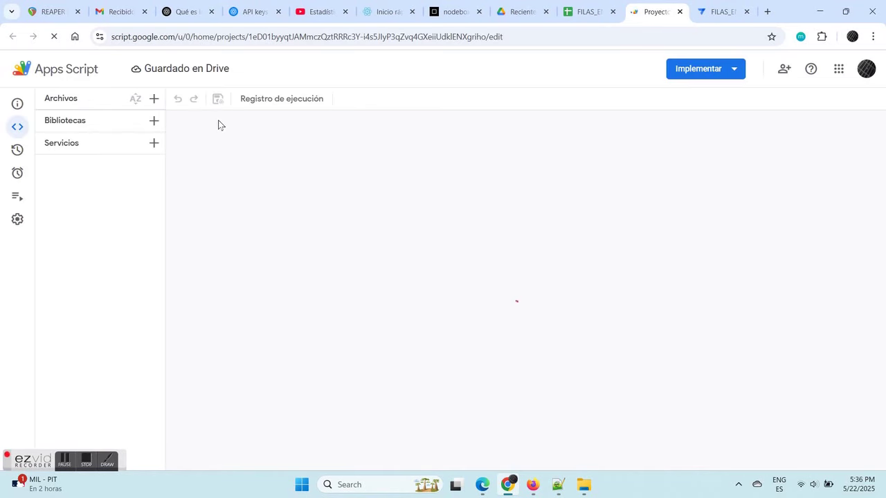
left_click(154, 99)
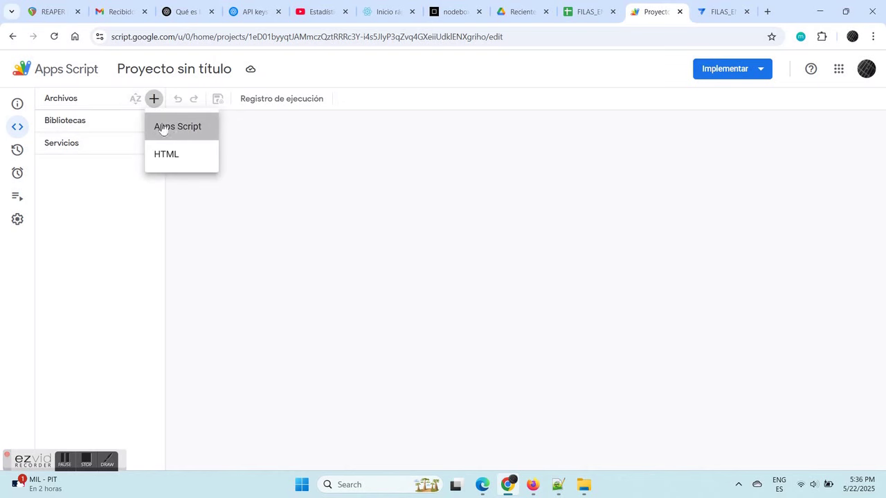
left_click(162, 128)
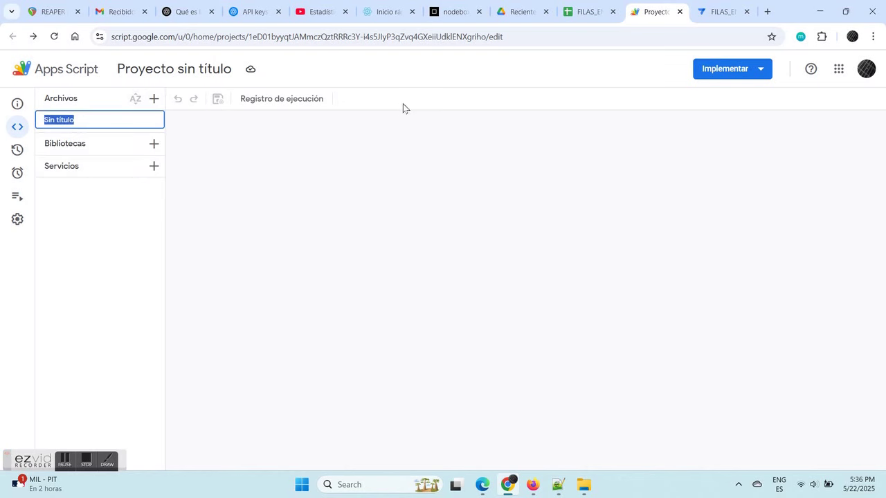
type("CODIGO")
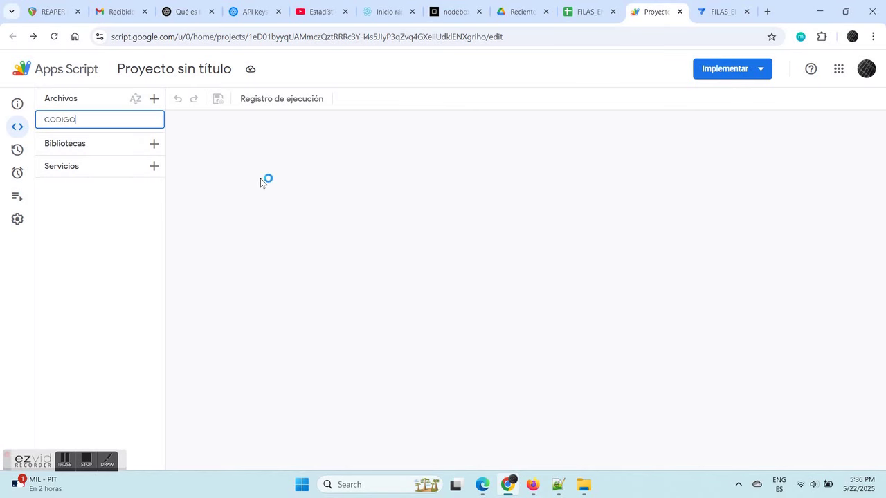
key("Return")
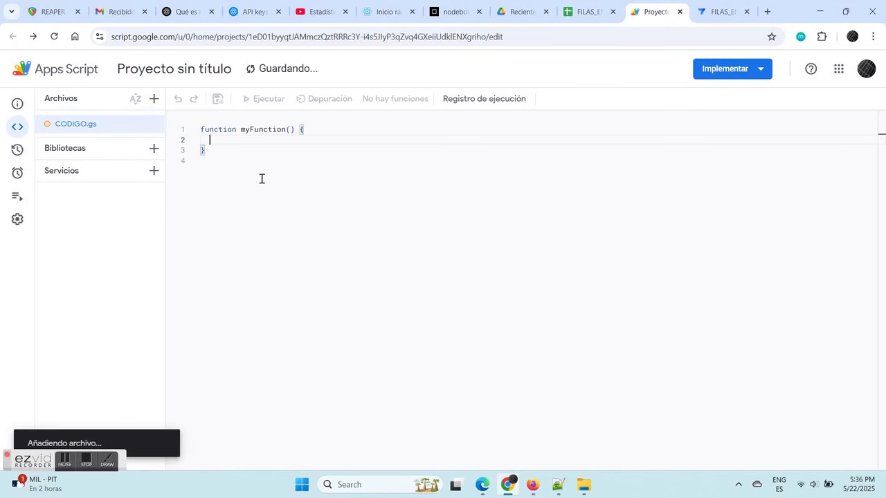
Step: Clear the default function from CODIGO.gs, then switch to Notepad++ and copy the entire onChange code from SCRIPT.js
left_click_drag(217, 161, 160, 129)
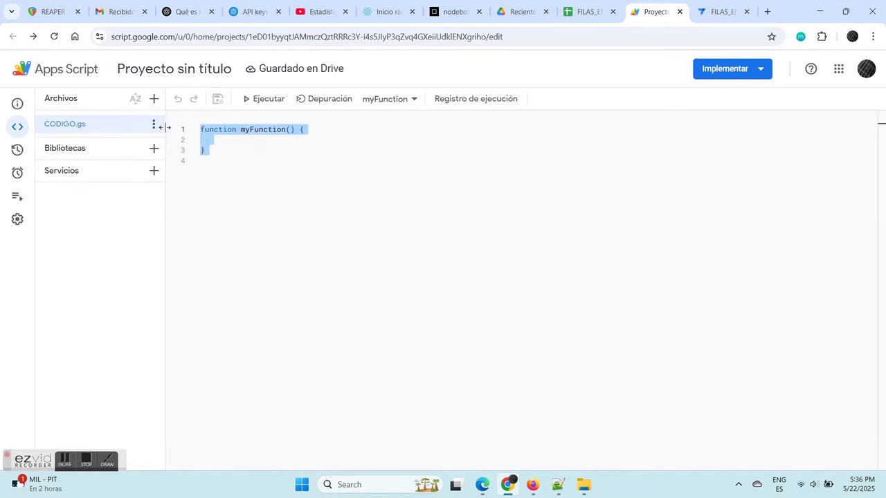
key("BackSpace")
left_click(557, 484)
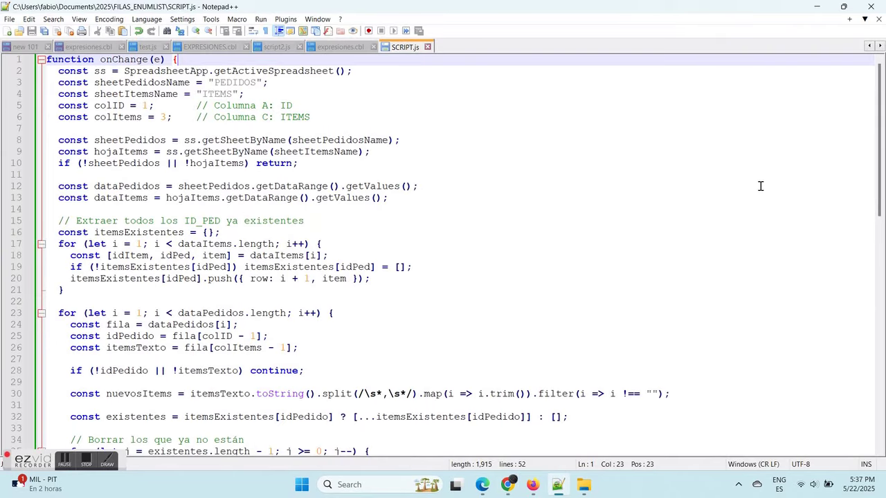
scroll(759, 186, "down", 1, "ctrl")
left_click_drag(880, 180, 883, 296)
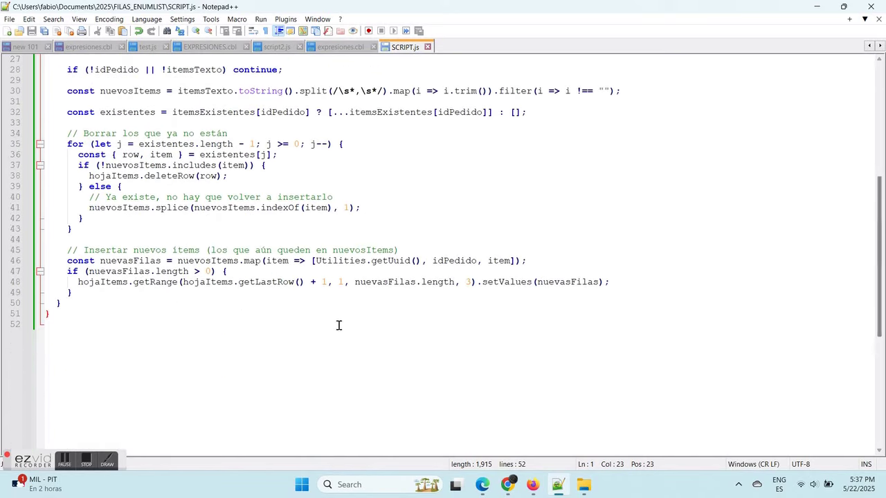
left_click_drag(44, 314, 4, 4)
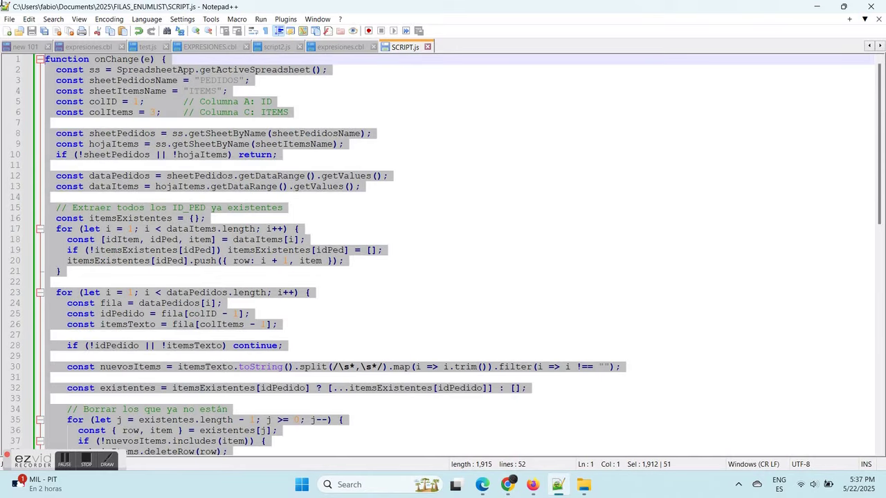
right_click(133, 102)
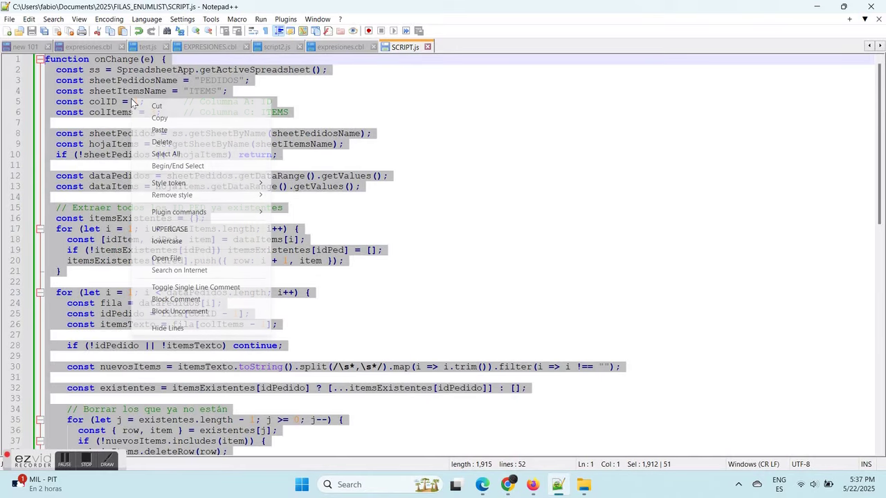
left_click(169, 121)
Step: Switch back to Apps Script in Chrome, paste the copied onChange code into CODIGO.gs and save the project
left_click(507, 484)
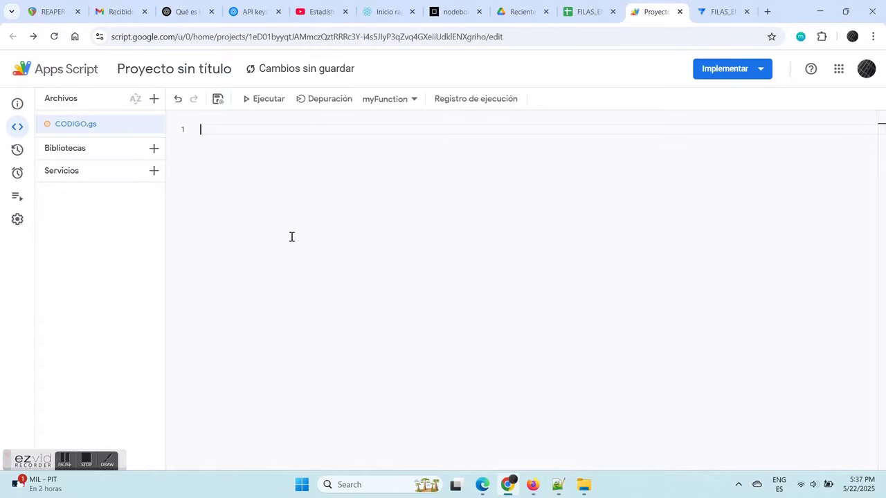
right_click(220, 142)
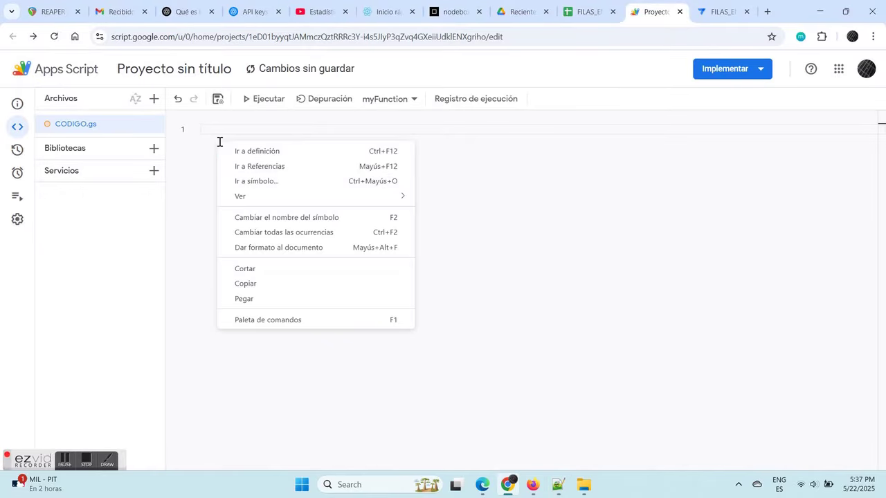
left_click(273, 298)
left_click_drag(880, 315, 881, 190)
left_click(219, 100)
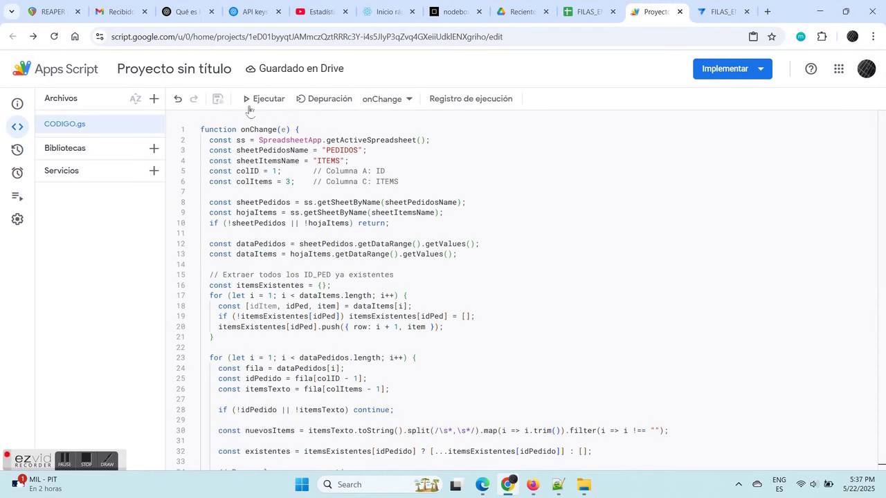
Step: Add a trigger that runs onChange from the spreadsheet with event type "Al producirse un cambio", and return to the code editor
mouse_move(19, 174)
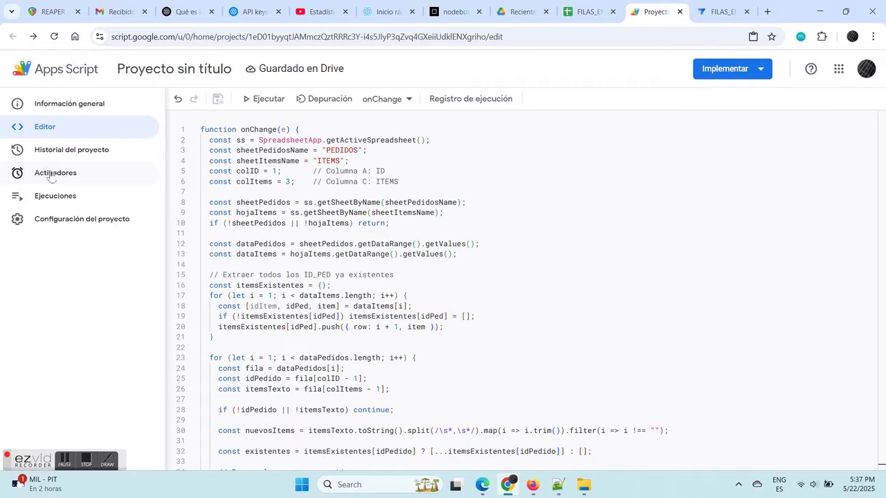
left_click(51, 175)
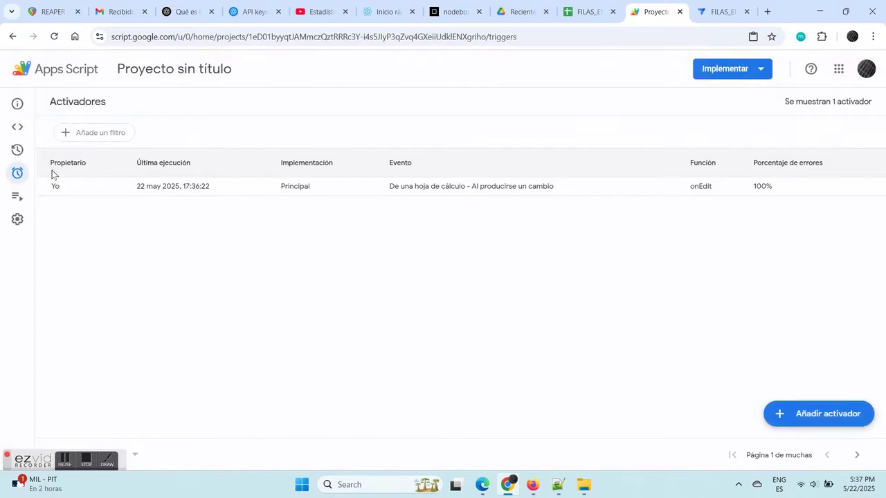
left_click(790, 419)
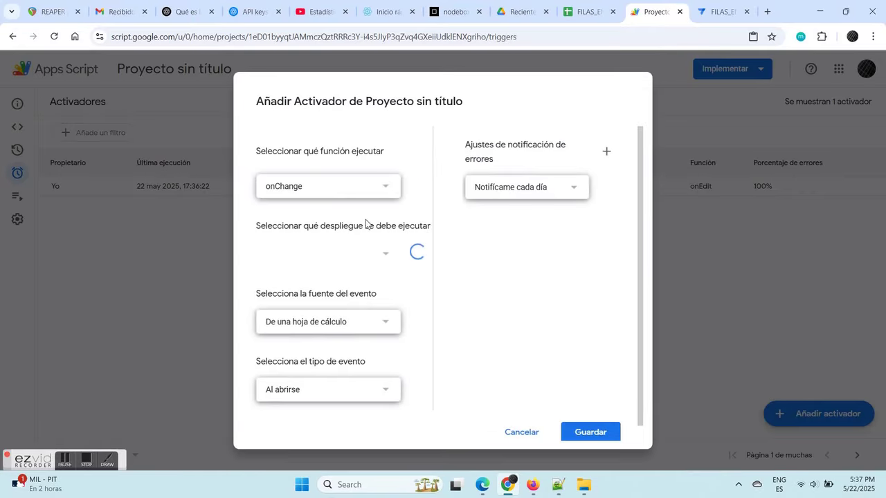
left_click(388, 192)
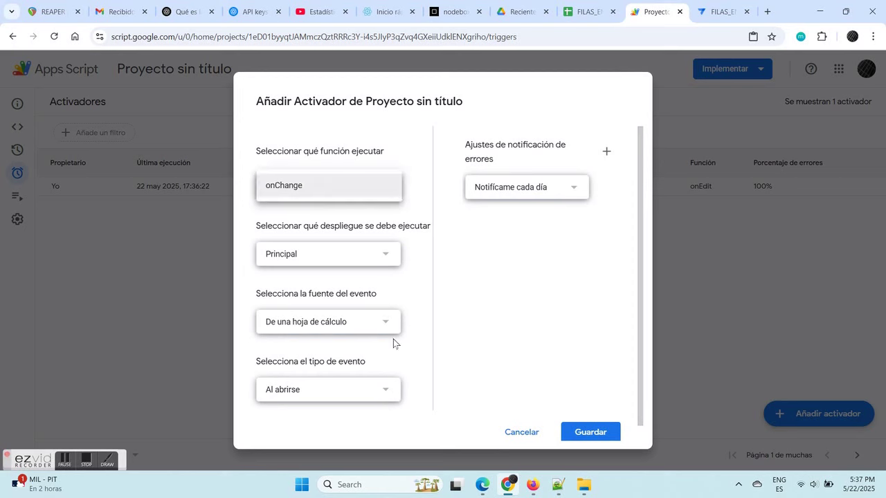
left_click(392, 392)
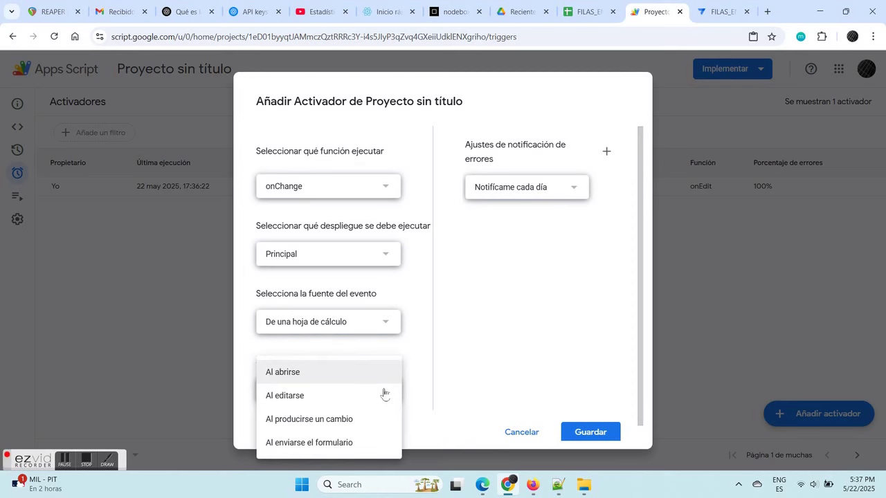
left_click(324, 419)
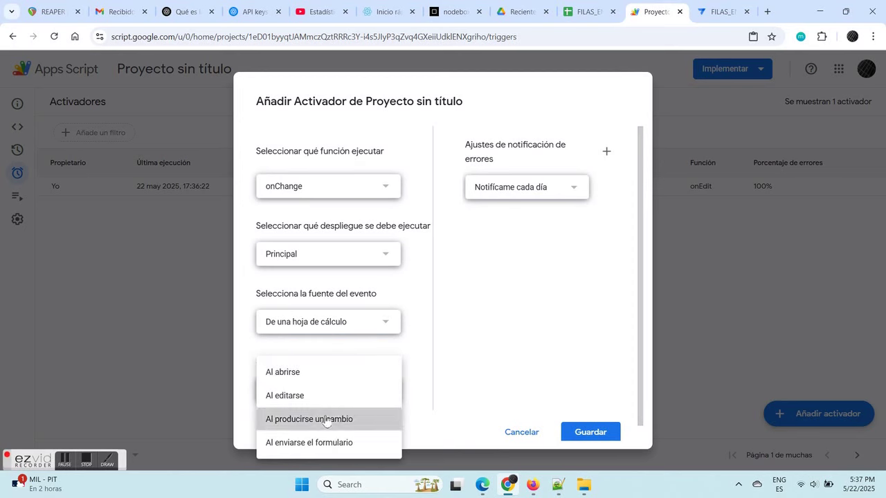
left_click(590, 431)
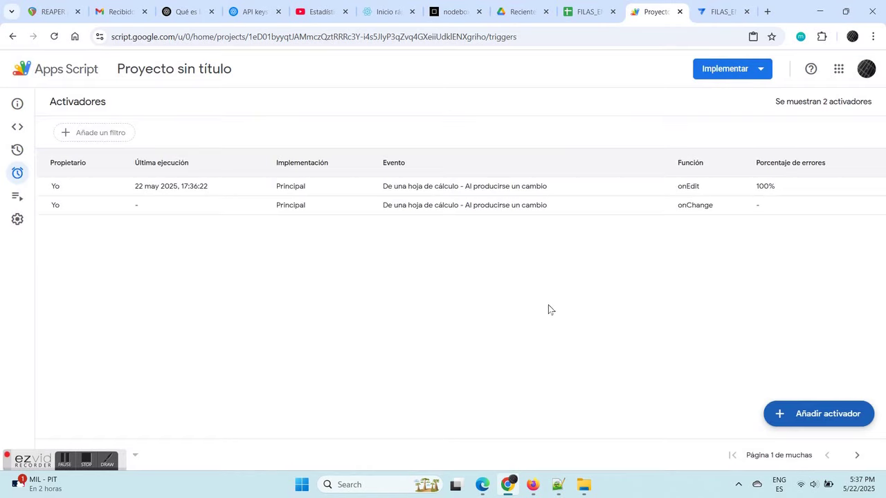
left_click(18, 127)
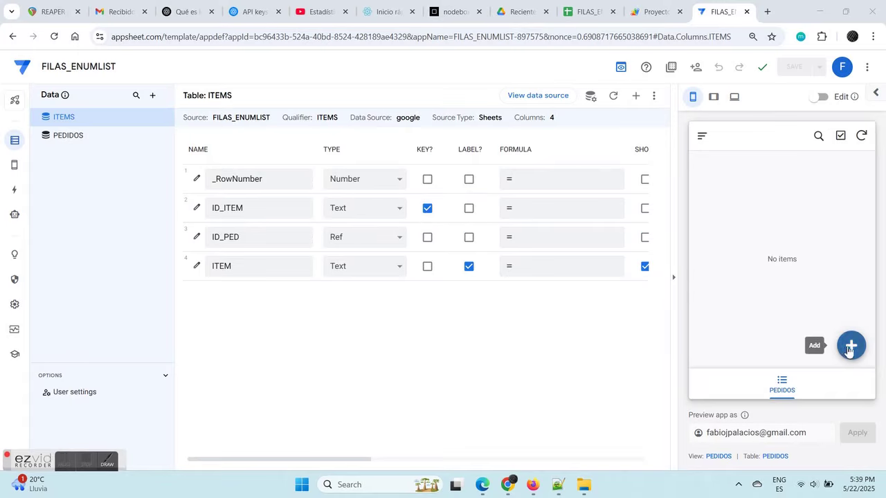
Step: Start a new PEDIDOS record in the AppSheet preview and add PERA and UVA as its ITEMS values
left_click(850, 346)
left_click(850, 247)
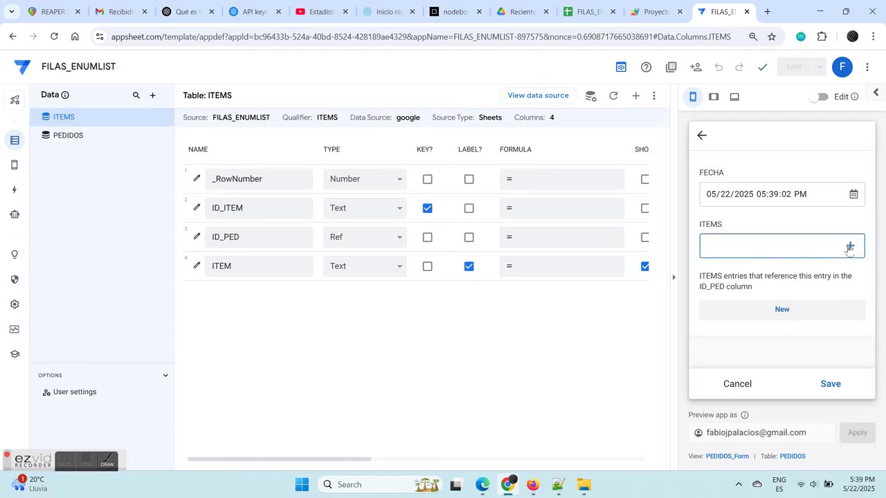
type("PERA")
left_click(723, 195)
left_click(727, 168)
type("UVA")
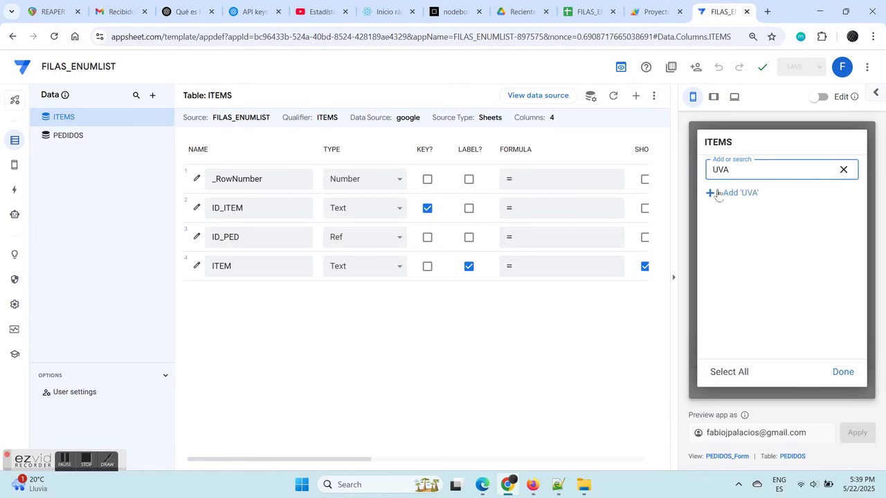
left_click(718, 194)
left_click(846, 381)
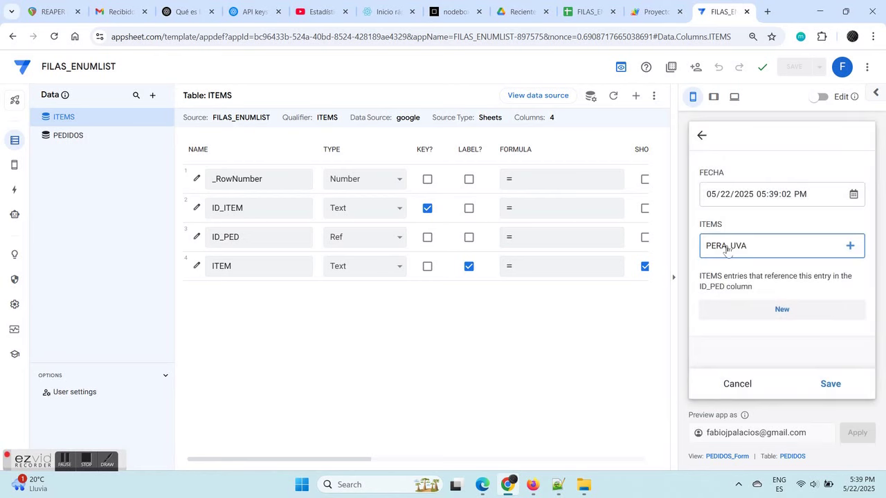
Step: Check the PEDIDOS and ITEMS sheets of the FILAS_ENUMLIST spreadsheet before saving the record
left_click(581, 12)
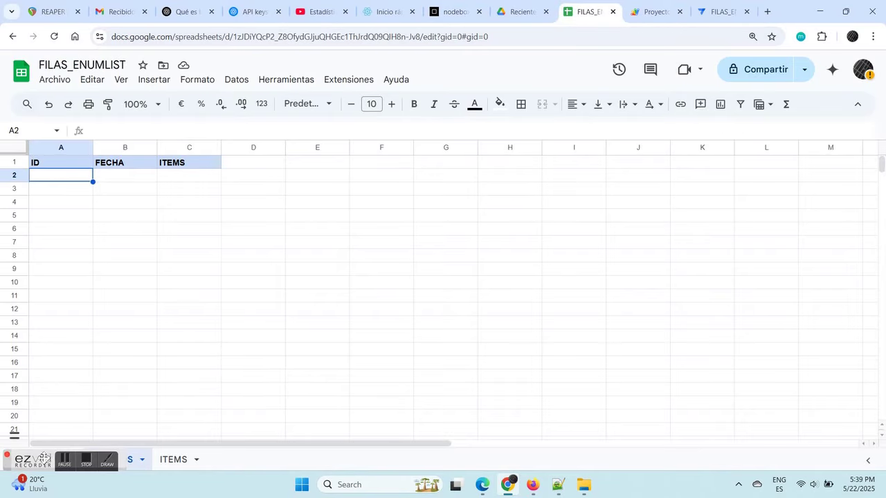
left_click_drag(43, 459, 526, 421)
left_click(182, 456)
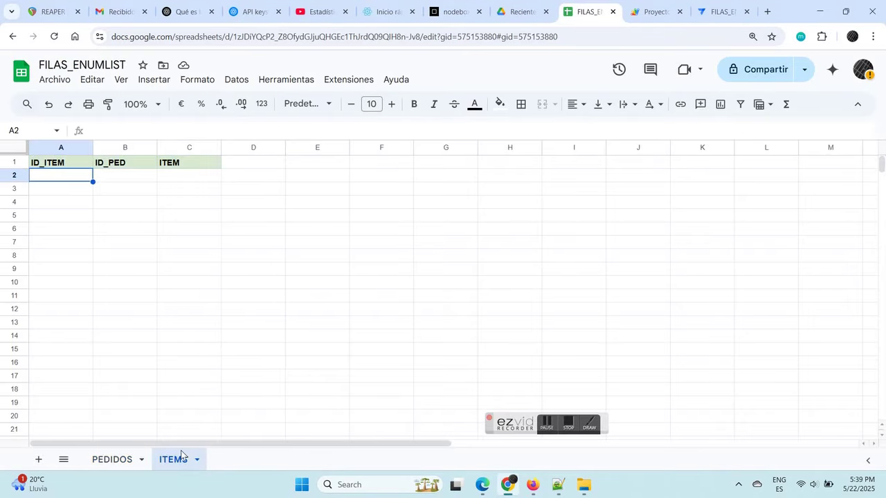
Step: Save the PERA, UVA record in AppSheet and inspect the spreadsheet's ITEMS and PEDIDOS sheets, fitting the FECHA column to its contents
left_click(719, 11)
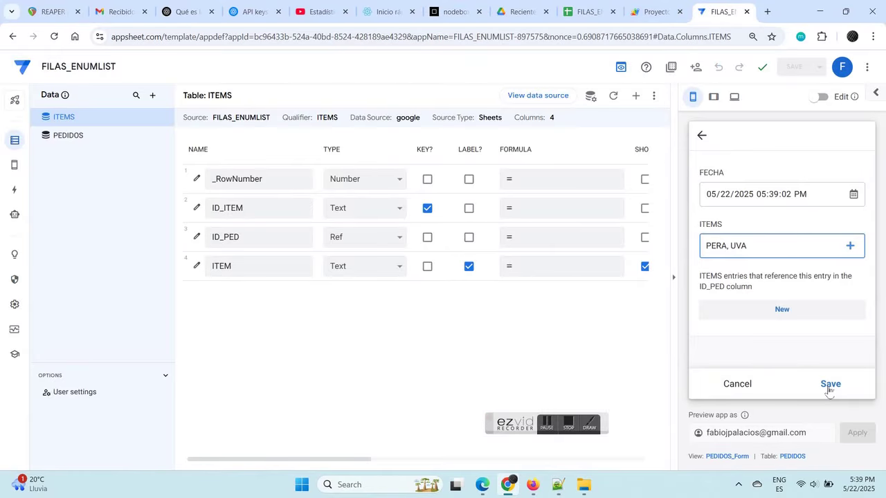
left_click(829, 386)
left_click(584, 14)
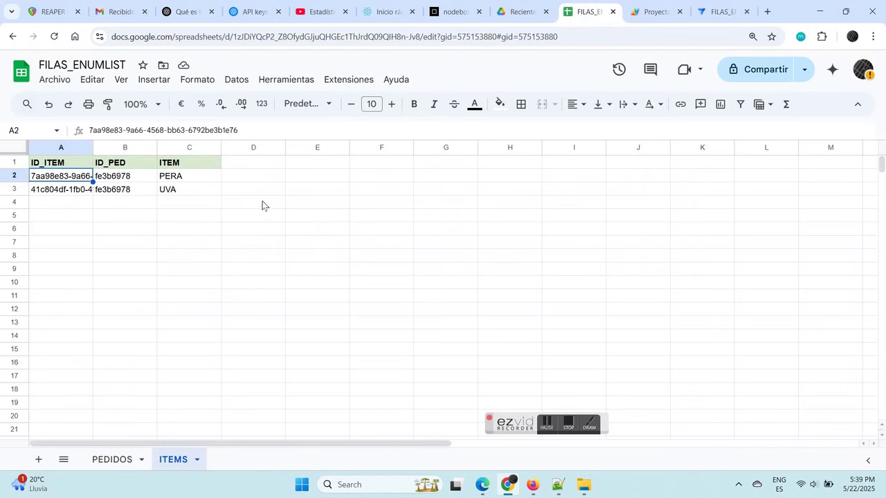
left_click(200, 180)
left_click(114, 460)
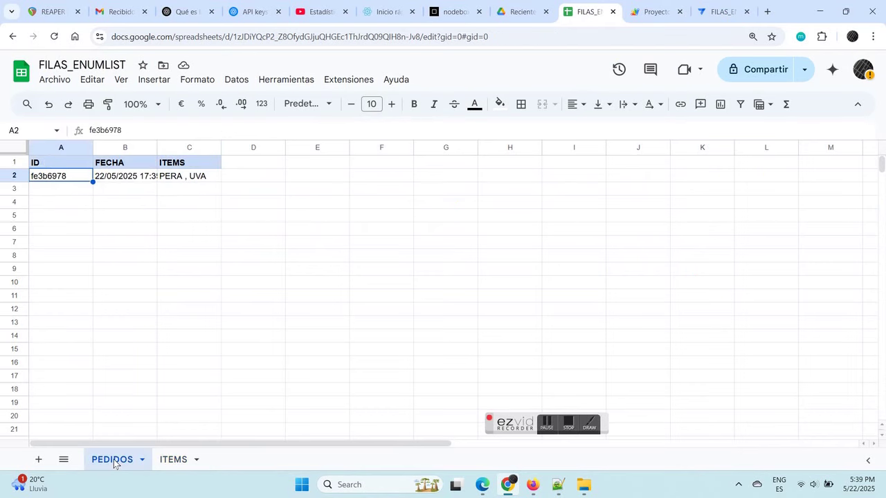
double_click(158, 146)
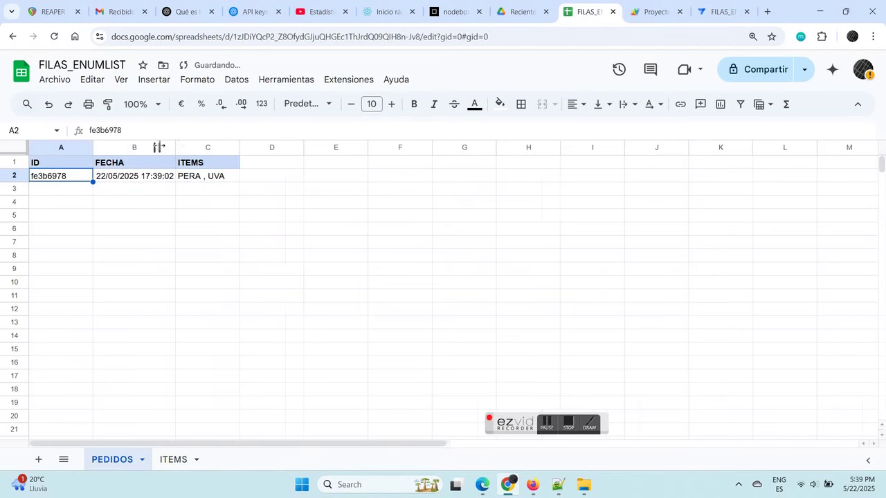
Step: Switch to AppSheet, start a new PEDIDOS record in the preview and add NARANJA as an ITEMS value
left_click(705, 8)
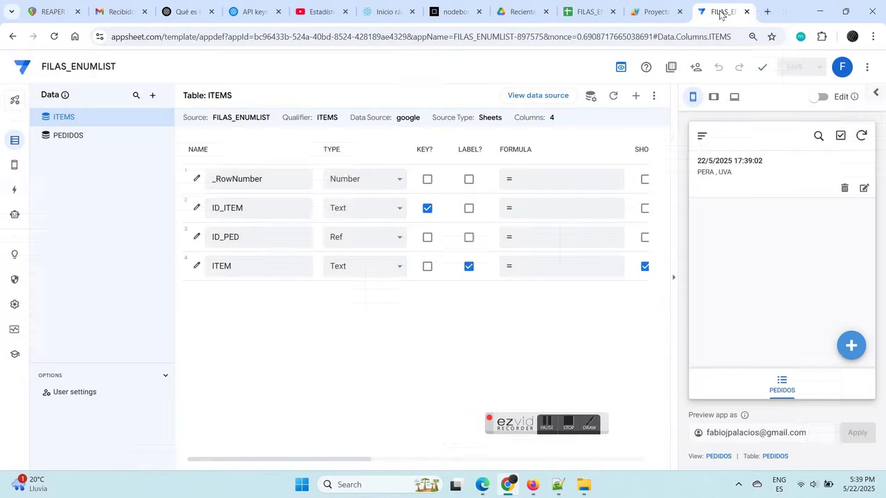
left_click(851, 344)
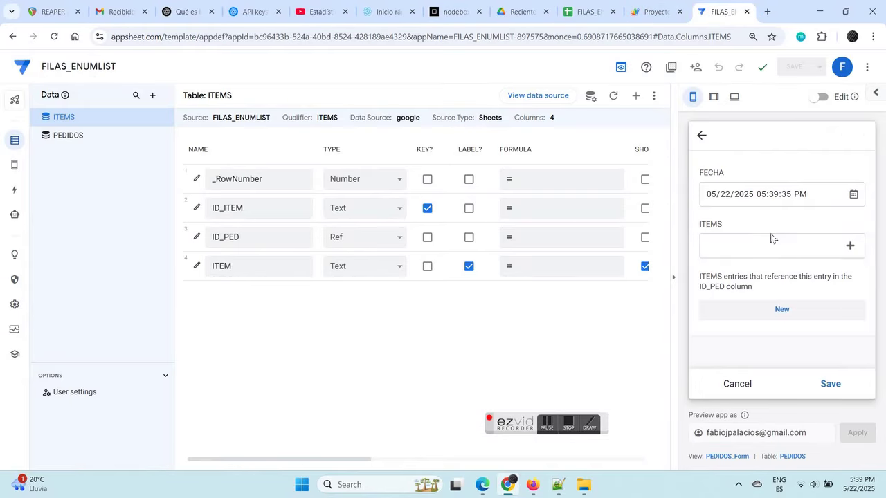
left_click(833, 247)
type("NAR")
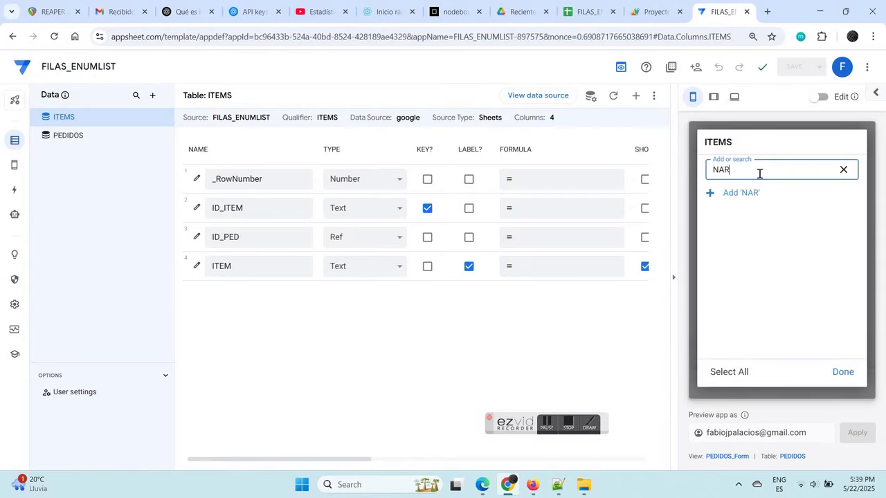
type("ANJA")
left_click(733, 193)
Step: Add BANANA and PIÑA to the new record's ITEMS values and save the record
left_click(737, 169)
type("BANANA")
left_click(726, 193)
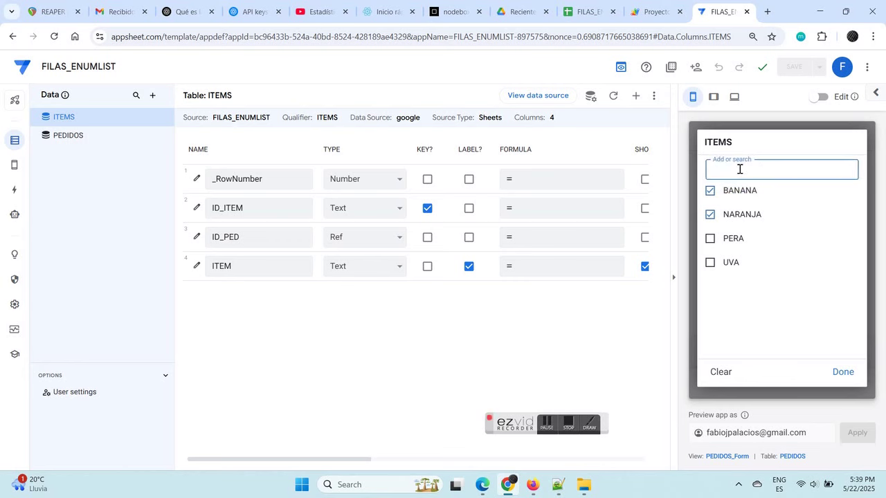
type("PIÑA")
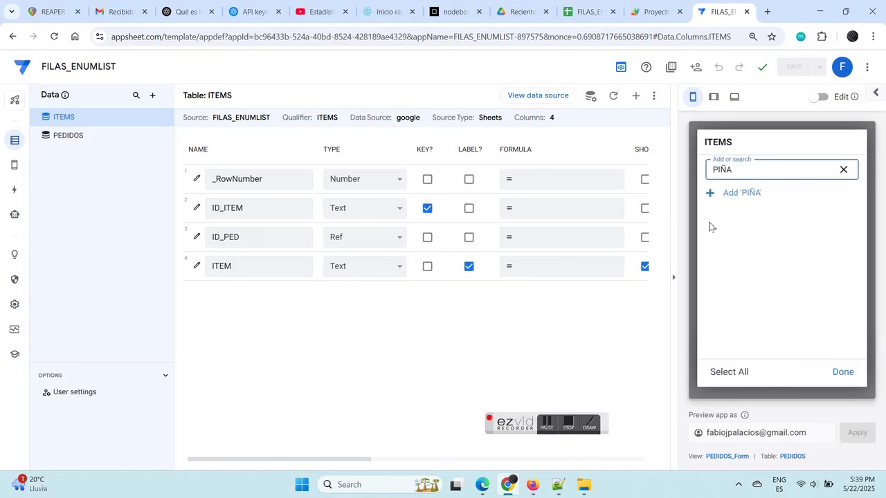
left_click(713, 194)
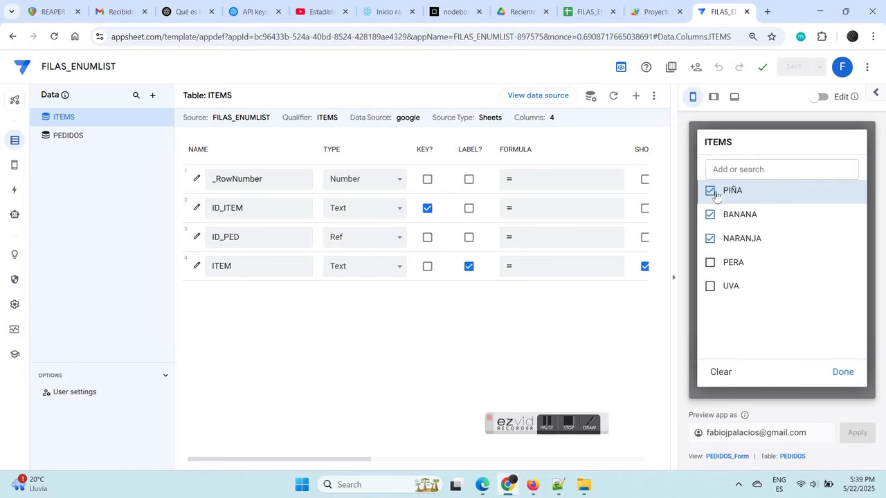
left_click(842, 371)
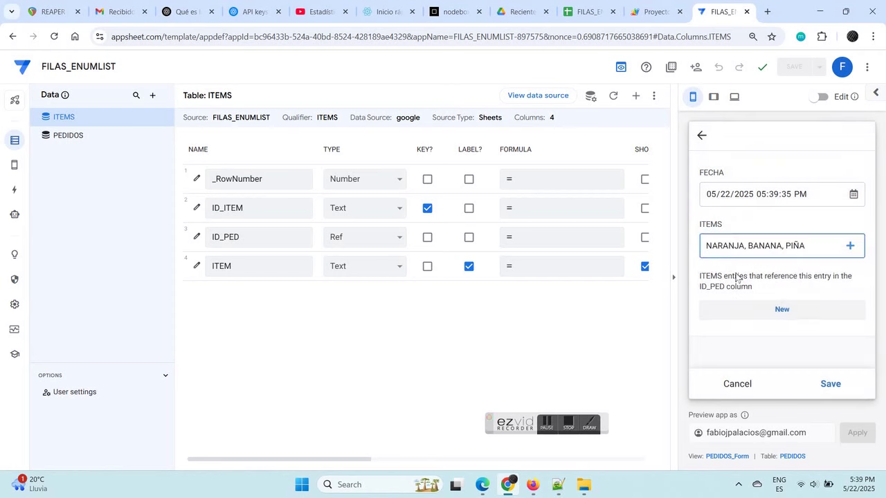
left_click(831, 384)
Step: Switch to the FILAS_ENUMLIST spreadsheet and check the ITEMS sheet for the new order's rows
left_click(588, 11)
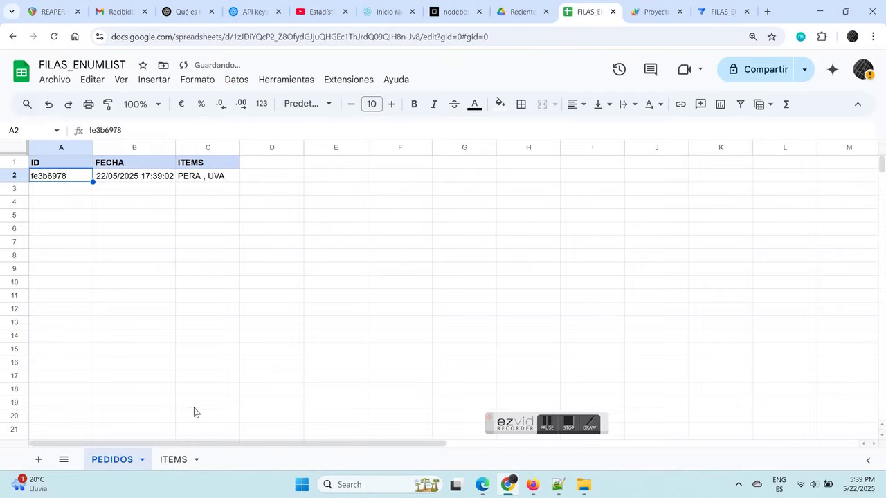
left_click(174, 460)
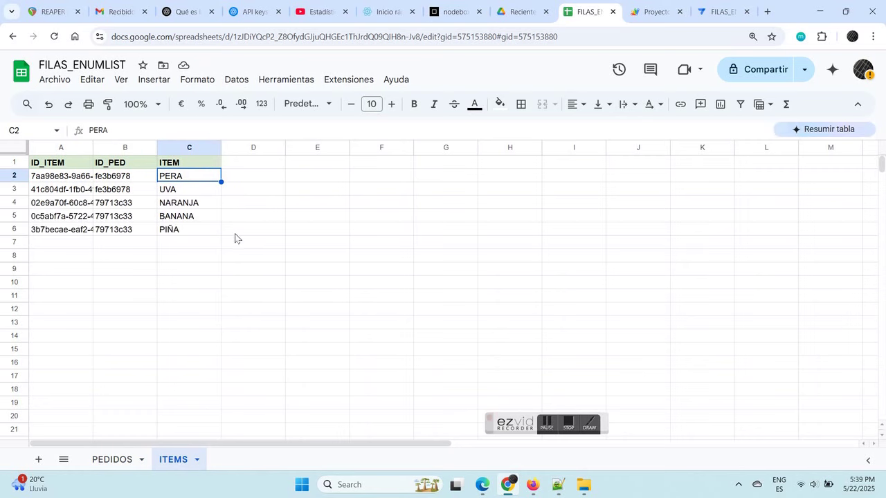
left_click(210, 218)
left_click(197, 231)
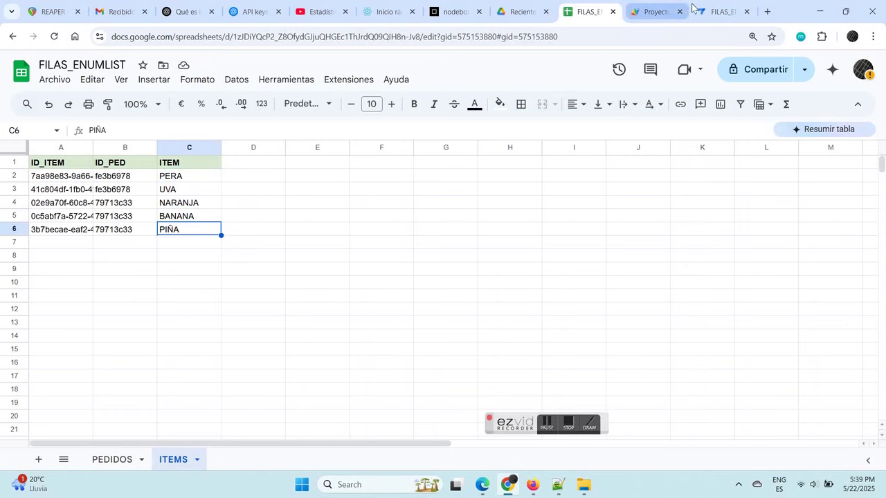
Step: Open the NARANJA, BANANA, PIÑA record in AppSheet, sync the app to view its related ITEMS, and return to the PEDIDOS list
left_click(719, 11)
left_click(815, 211)
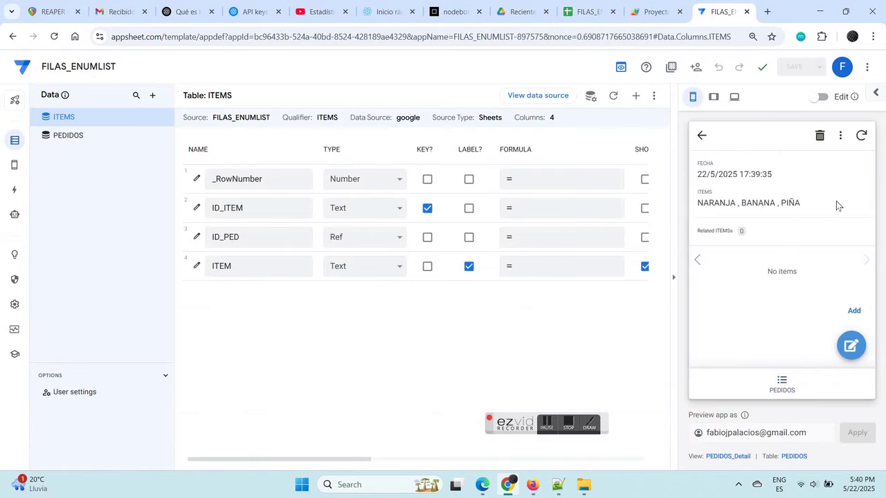
left_click(861, 136)
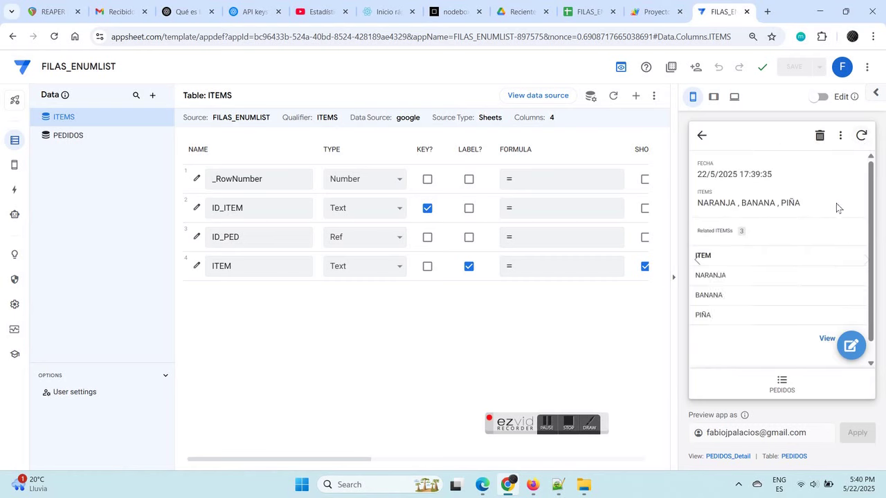
left_click(700, 137)
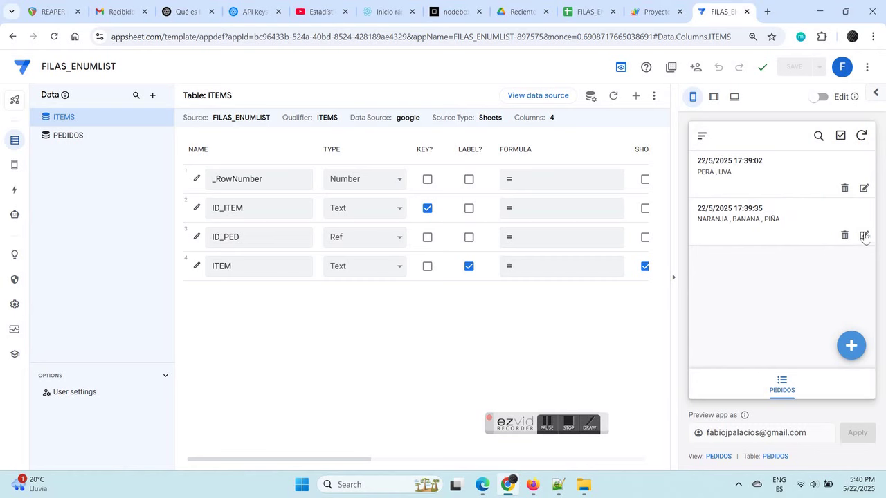
Step: Edit the NARANJA, BANANA, PIÑA record, remove BANANA from its ITEMS values and save it
left_click(864, 235)
left_click(792, 247)
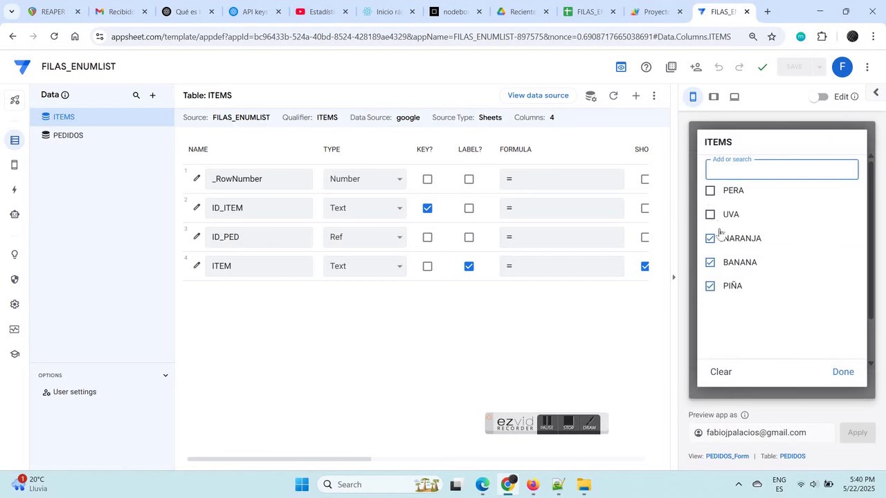
left_click(713, 264)
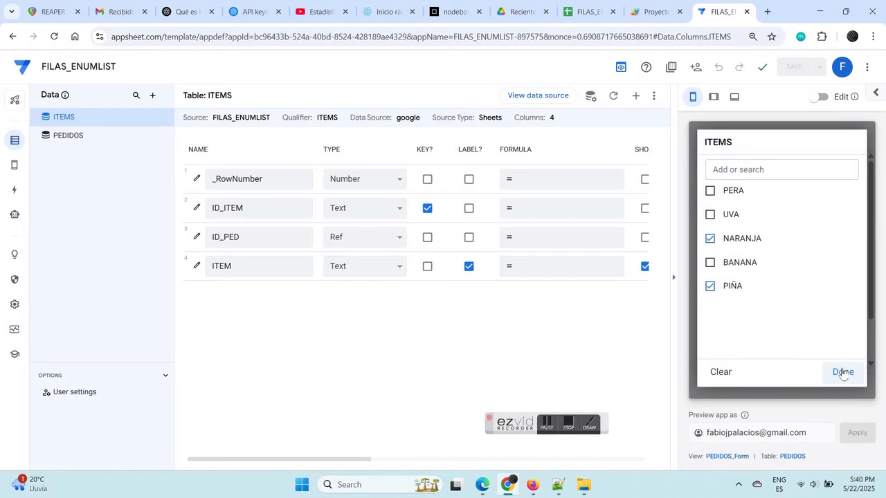
left_click(842, 372)
left_click(824, 384)
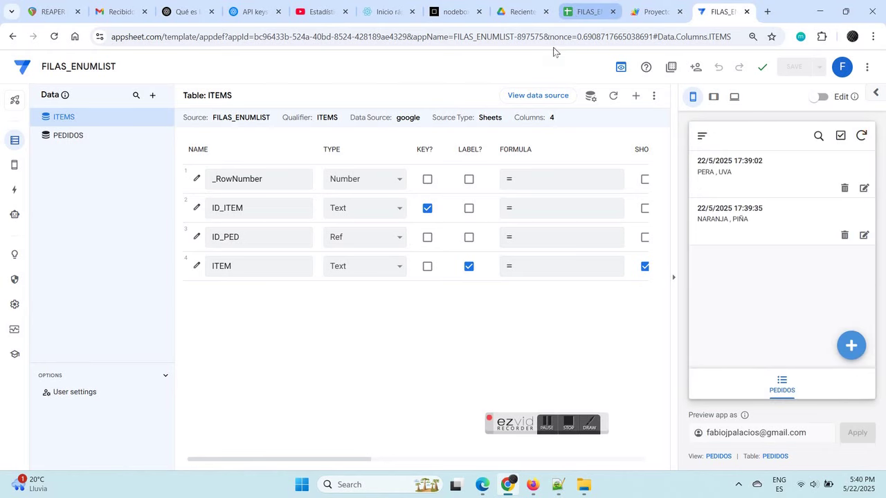
Step: Switch to the spreadsheet and check the edited order's rows in the ITEMS and PEDIDOS sheets
key("ctrl+shift+Tab")
key("ctrl+shift+Tab")
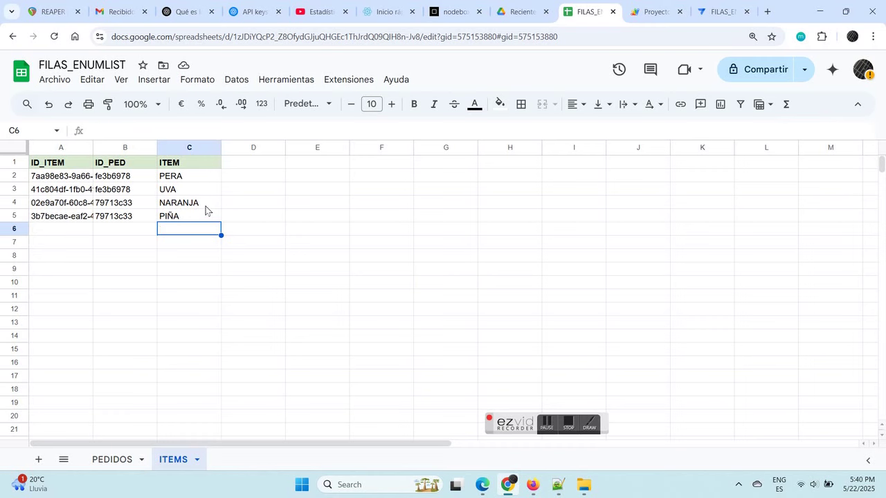
left_click(205, 210)
left_click(198, 220)
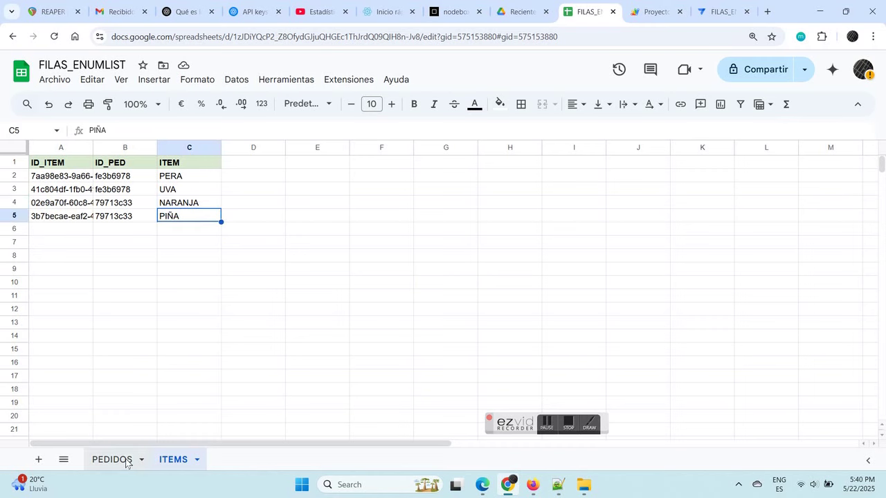
left_click(112, 459)
left_click(226, 206)
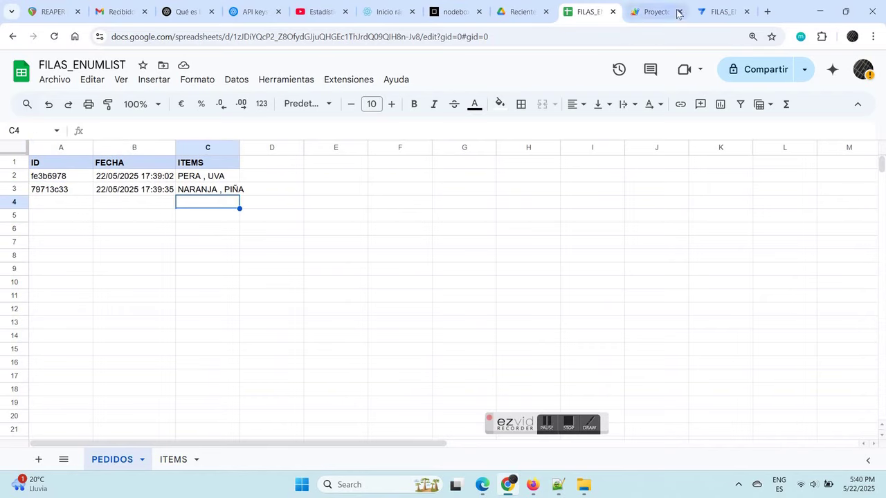
Step: Open the NARANJA, PIÑA record in AppSheet, sync the app to refresh its related ITEMS, and return to the PEDIDOS list
left_click(725, 9)
left_click(791, 221)
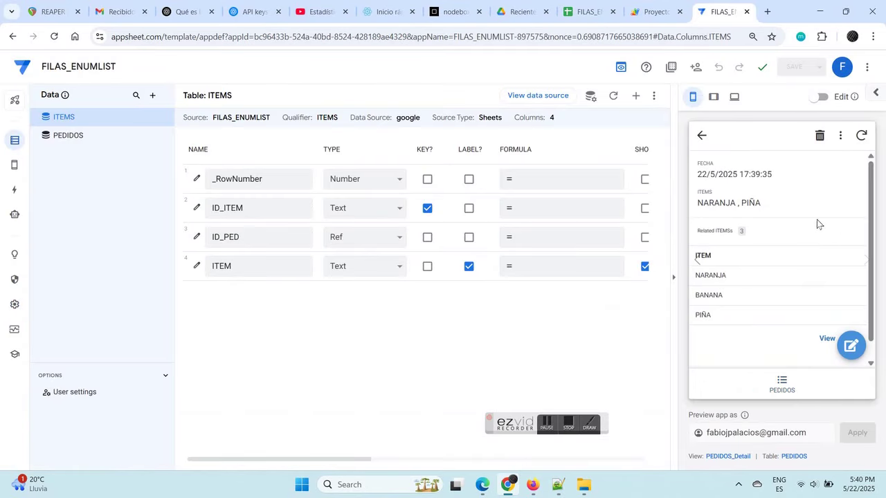
left_click(861, 136)
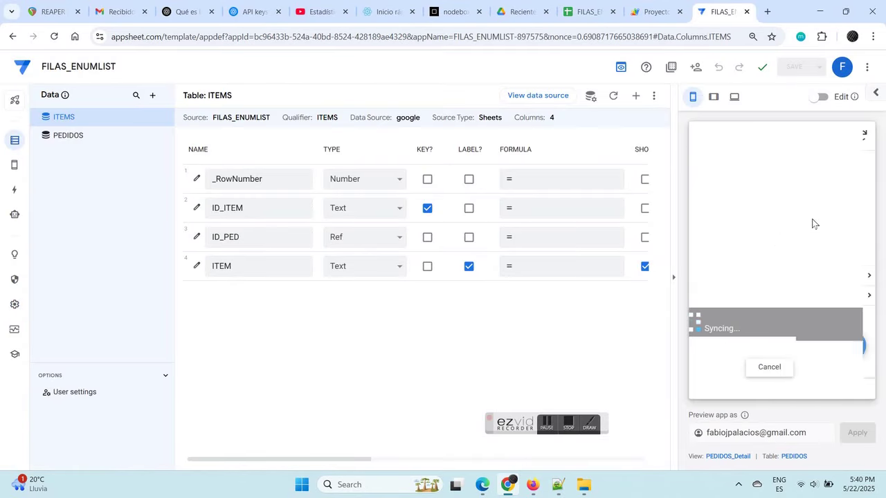
left_click(783, 382)
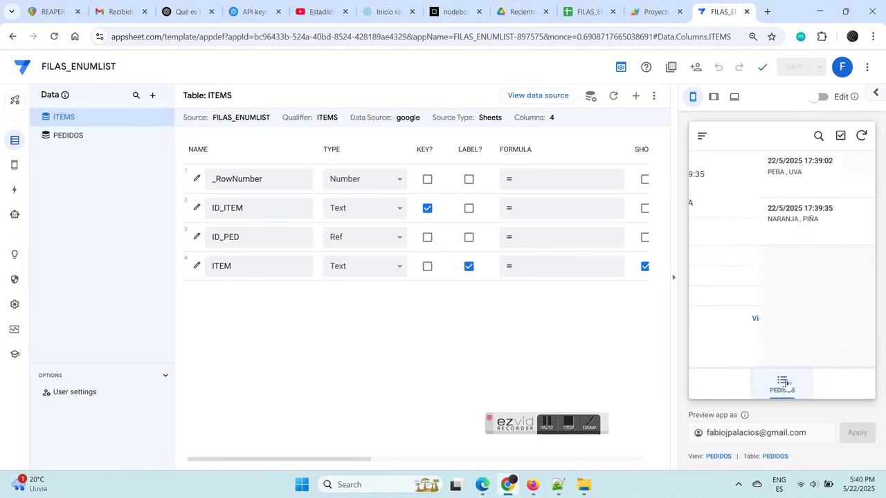